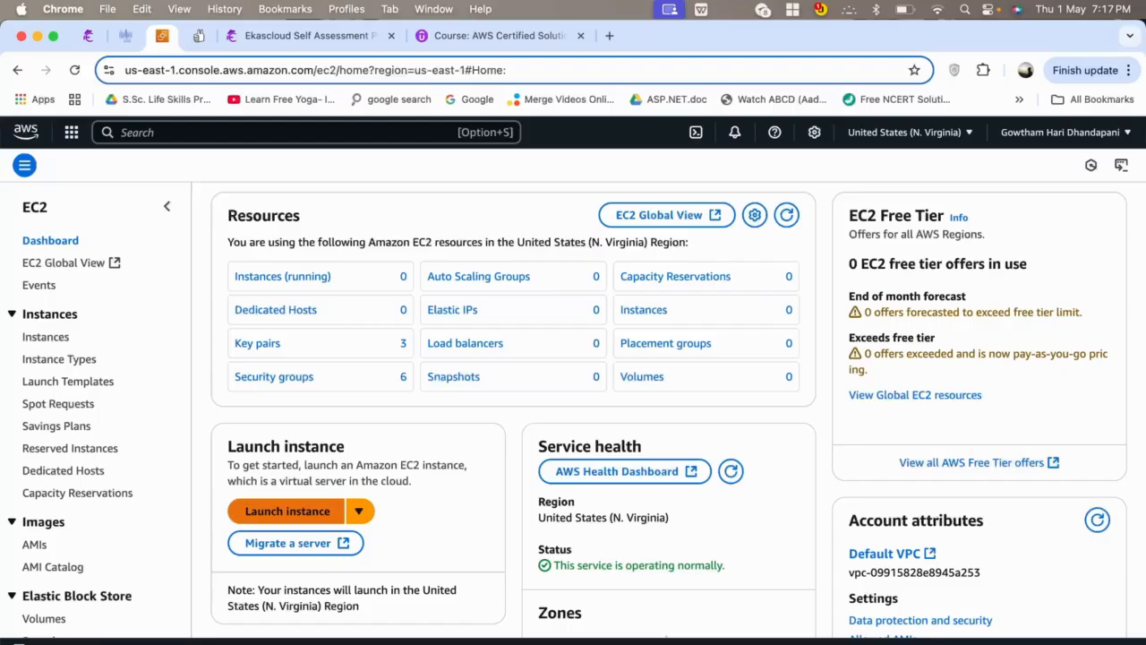
# Start launching a new EC2 instance and name it LINUX WBS
pyautogui.click(287, 510)
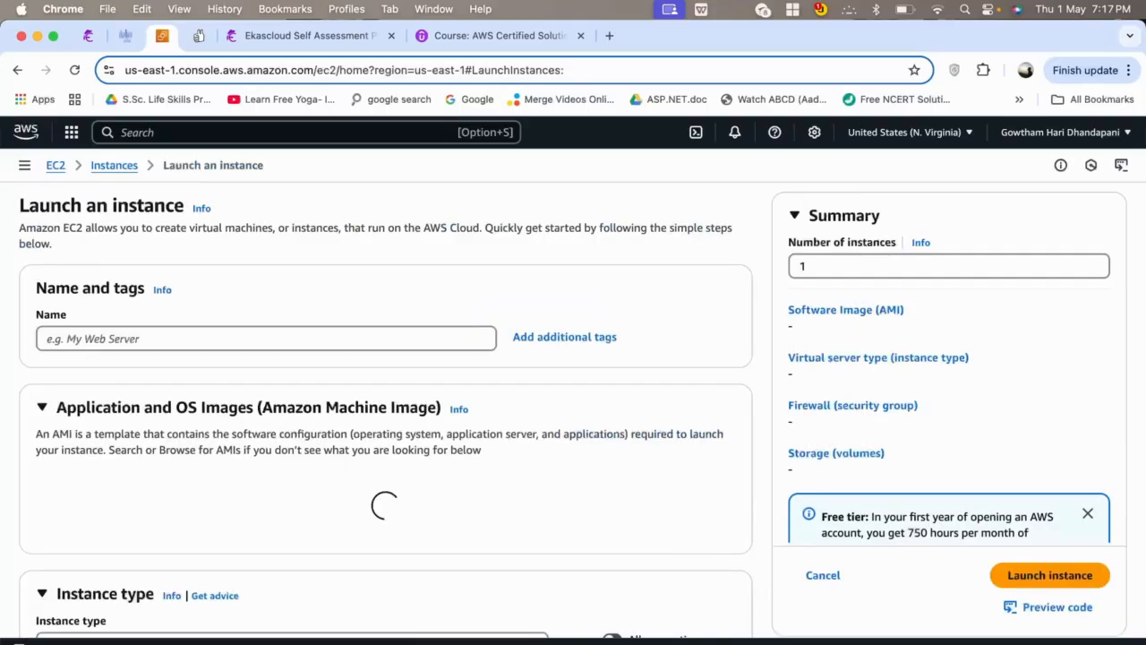
pyautogui.click(266, 339)
pyautogui.write('L')
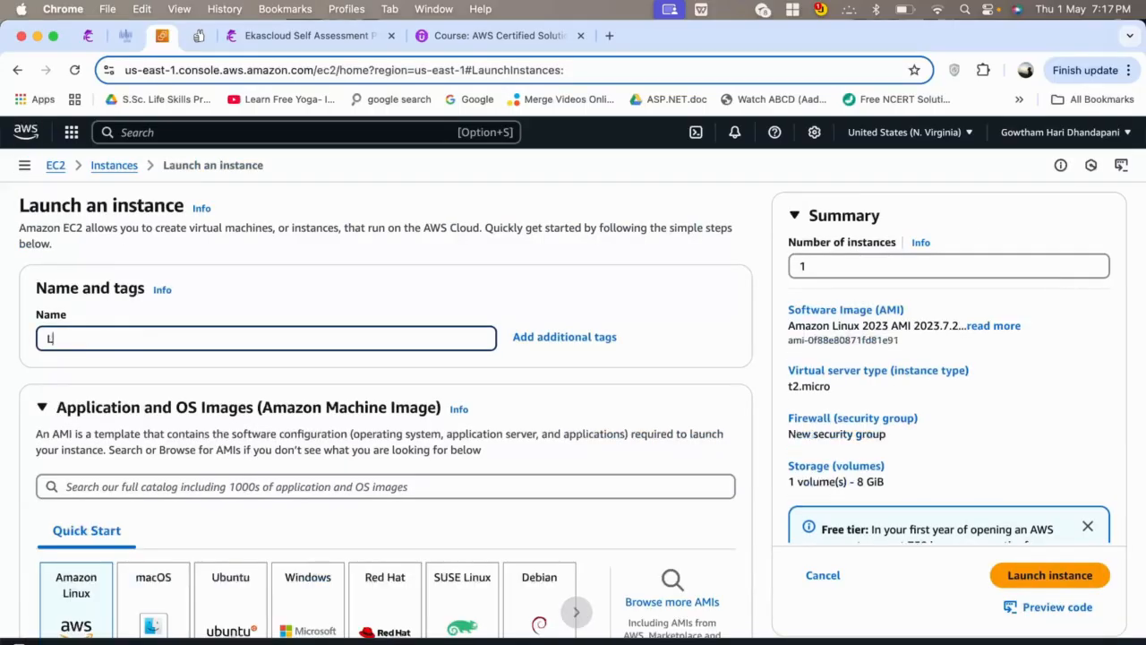
pyautogui.write('INUX')
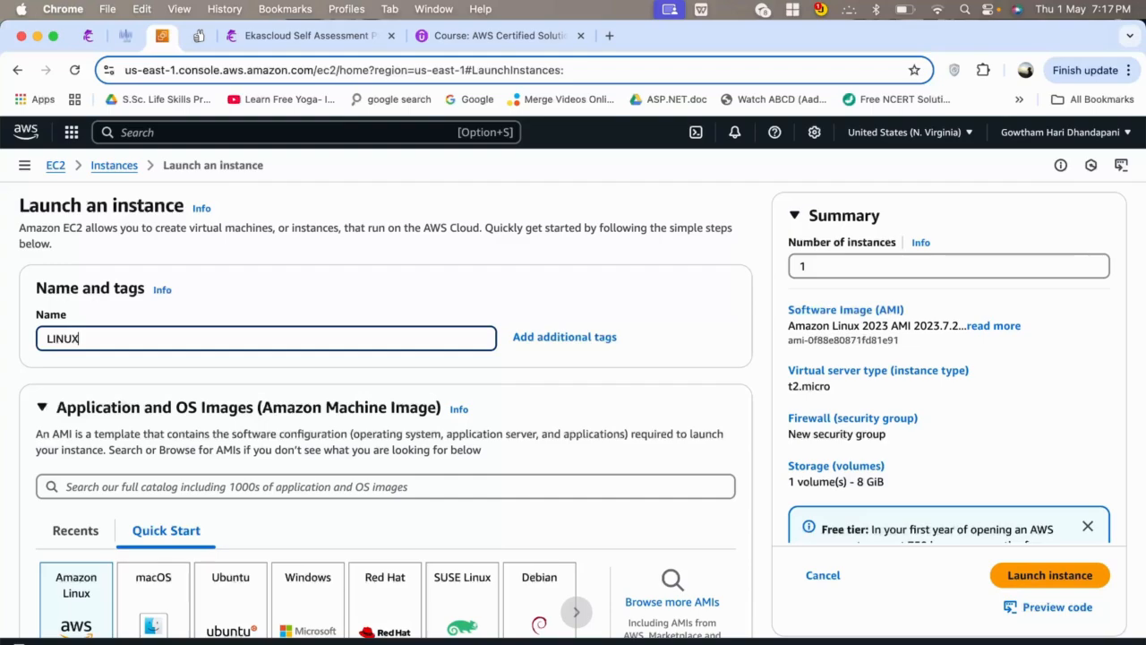
pyautogui.write(' WBS')
# Keep the Amazon Linux 2023 AMI and t2.micro type, and choose DEMO KEY as the login key pair
pyautogui.scroll(-5, 385, 403)
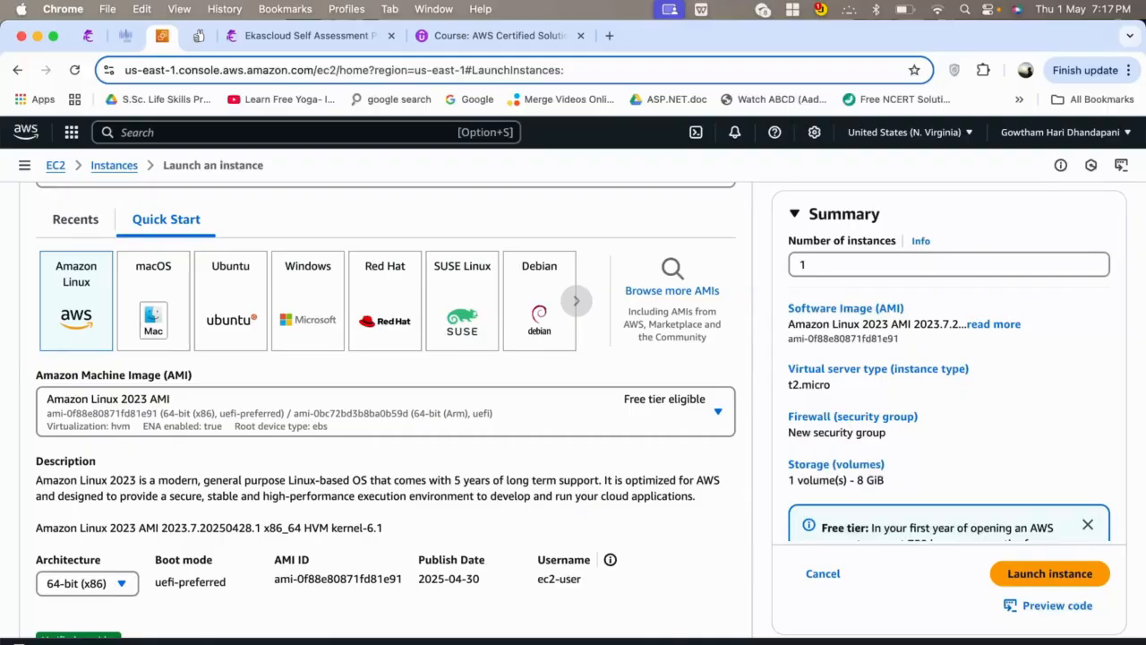
pyautogui.scroll(-2, 385, 403)
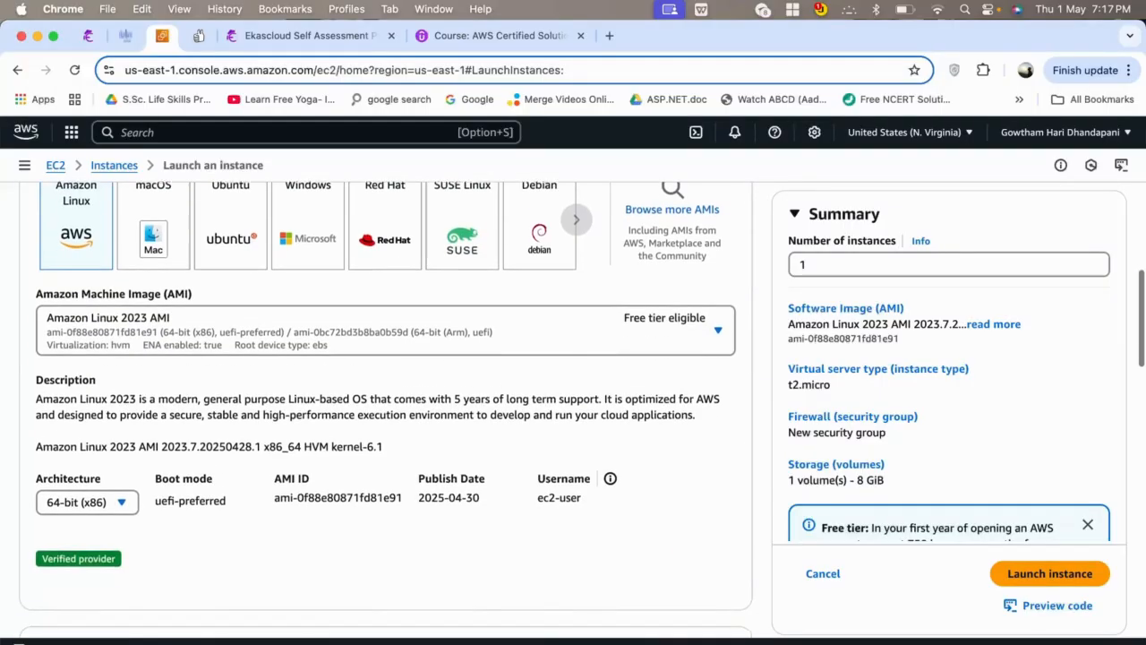
pyautogui.scroll(-6, 385, 403)
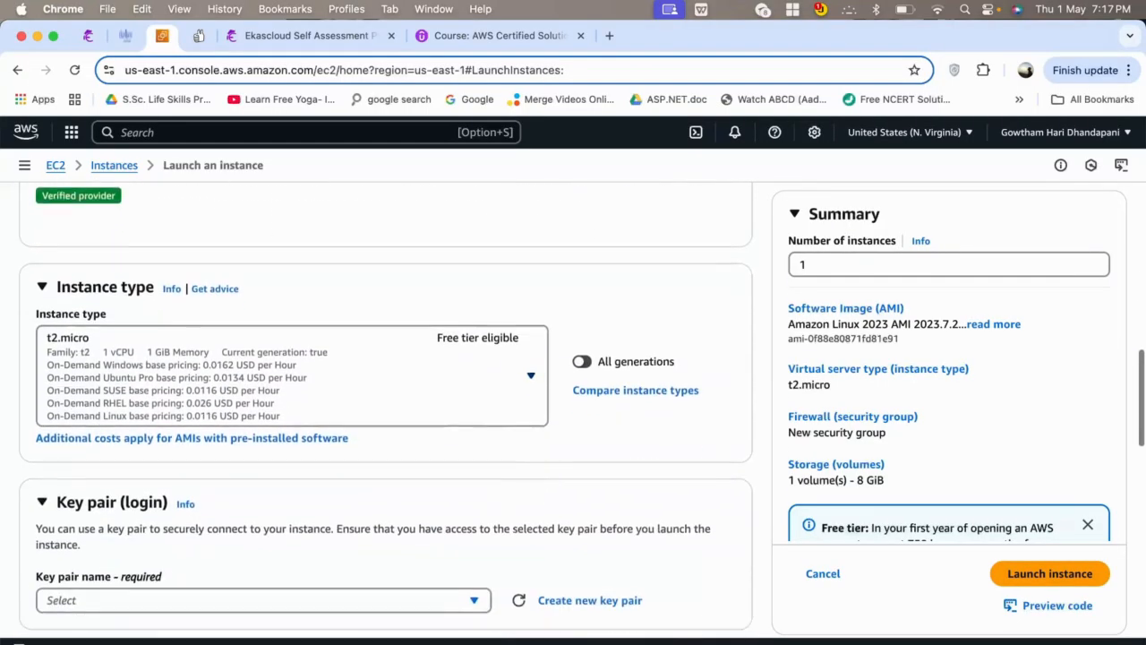
pyautogui.scroll(-3, 385, 403)
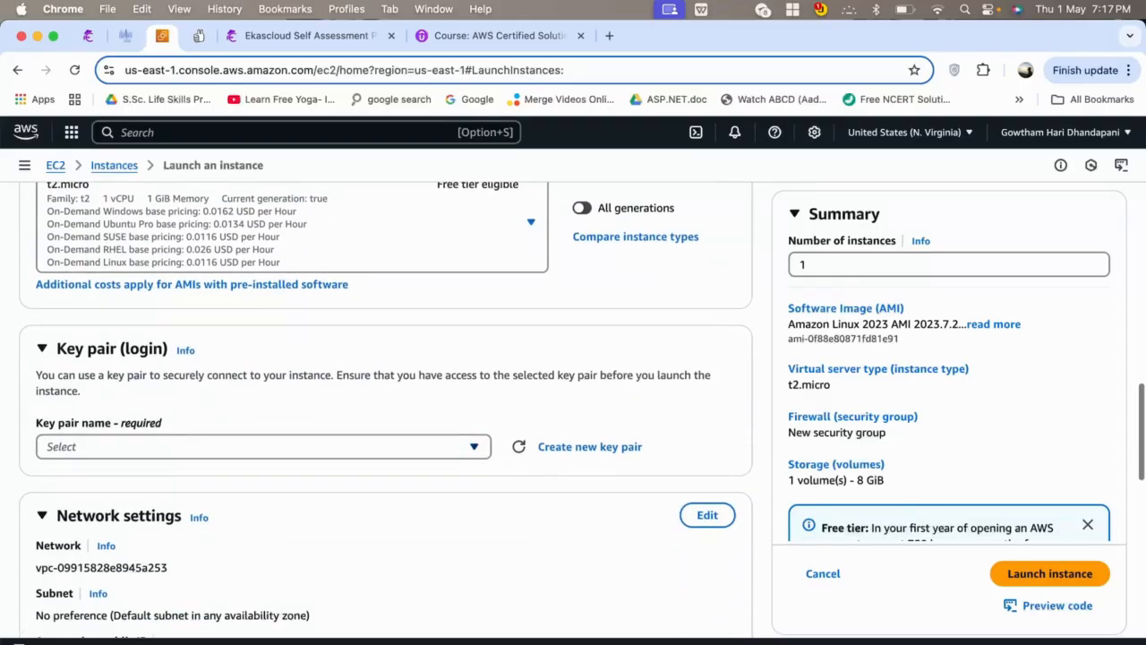
pyautogui.click(264, 447)
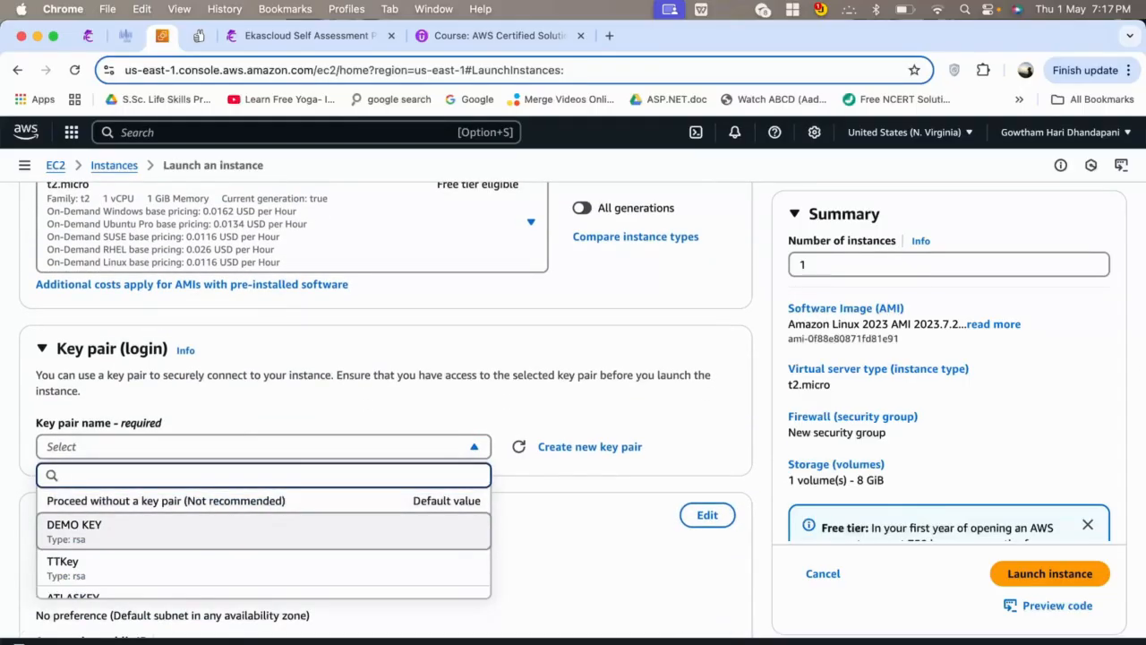
pyautogui.click(392, 531)
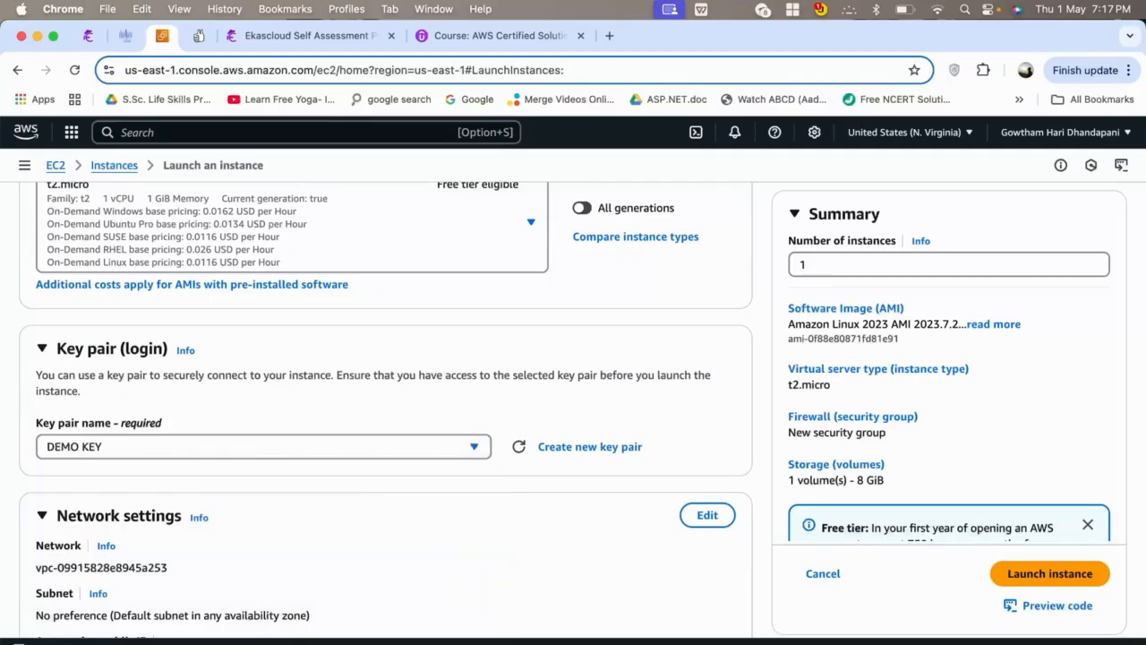
# Use an existing security group in the network settings and choose launch-wizard-2
pyautogui.scroll(-5, 385, 409)
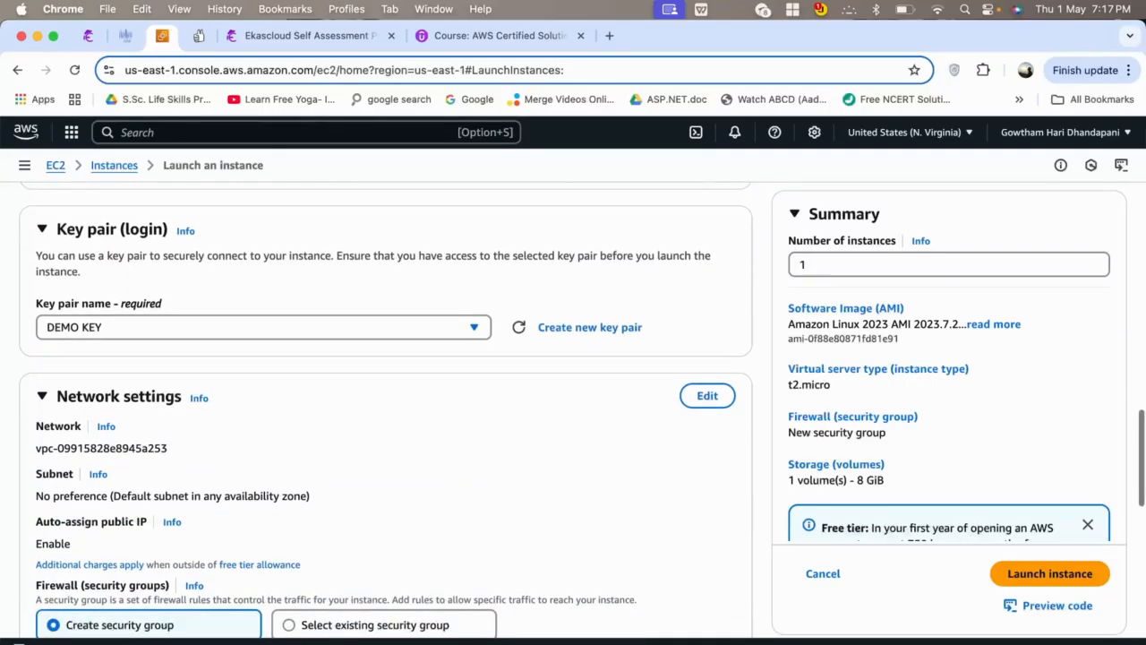
pyautogui.scroll(-3, 385, 410)
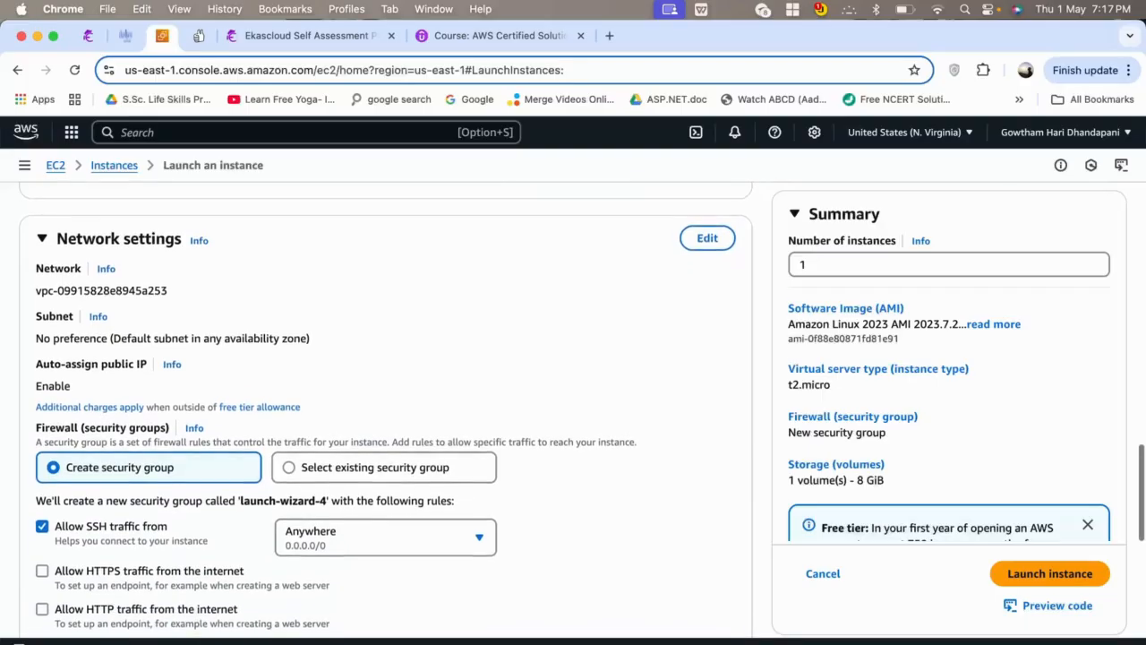
pyautogui.scroll(-1, 385, 409)
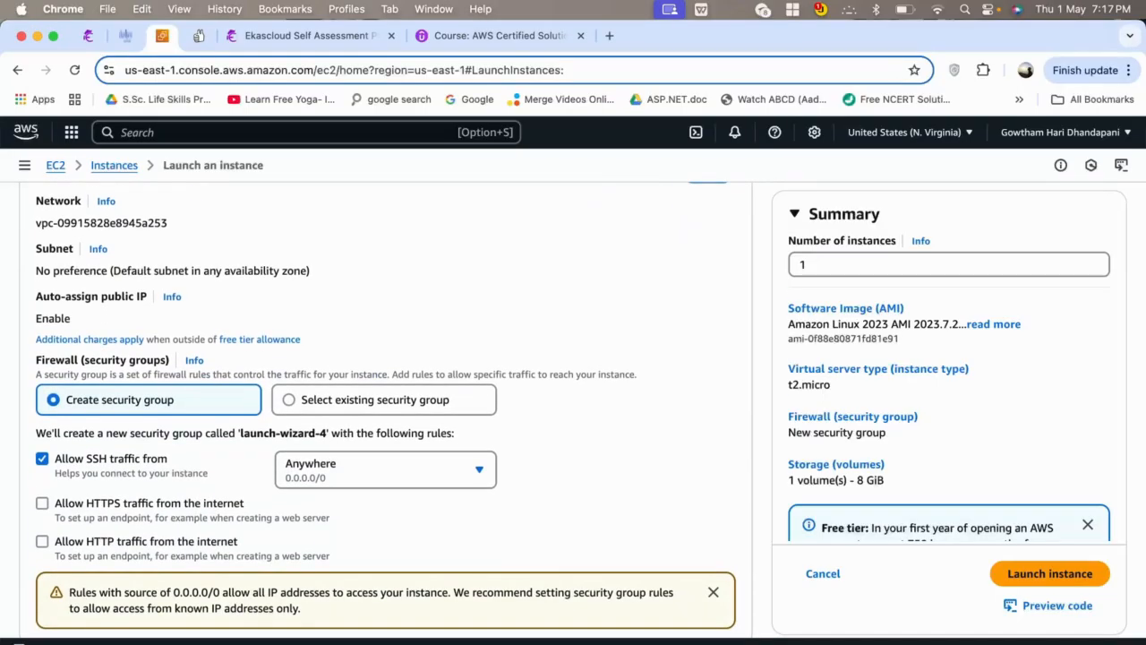
pyautogui.click(376, 400)
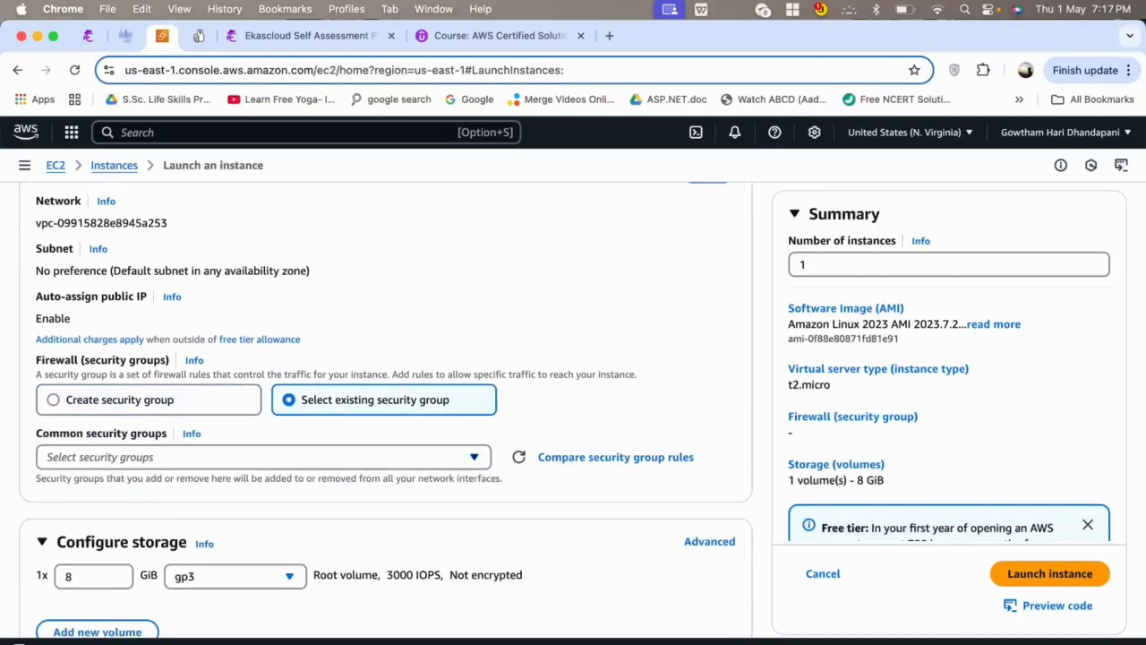
pyautogui.click(263, 456)
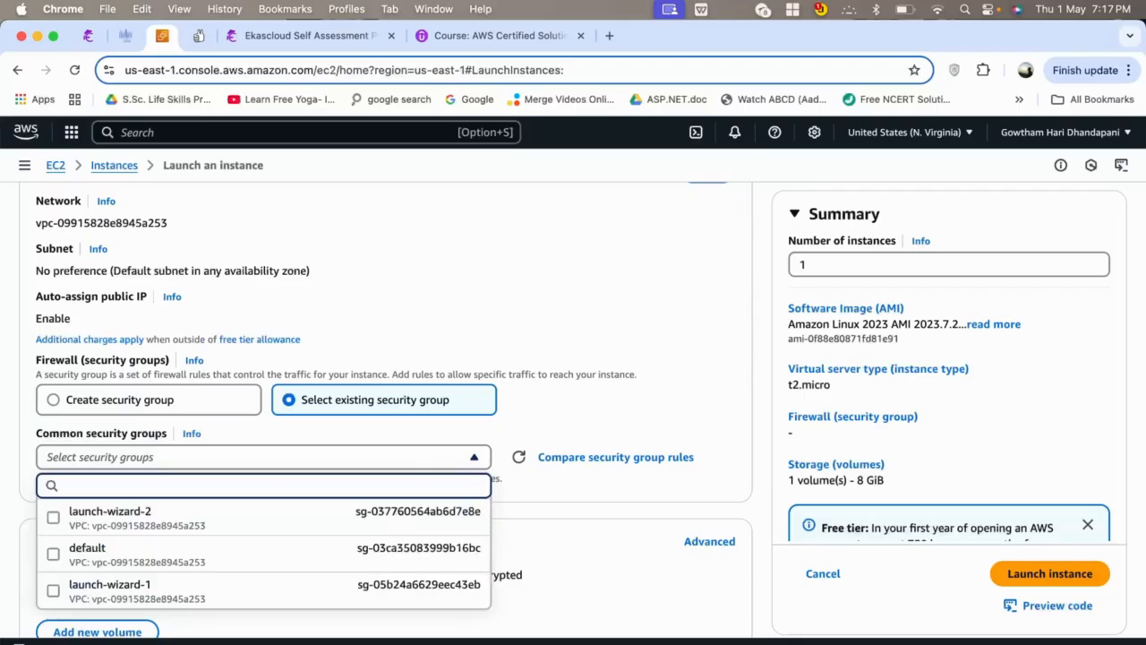
pyautogui.click(259, 517)
# Launch the configured LINUX WBS instance and show the list of all instances
pyautogui.scroll(-3, 385, 409)
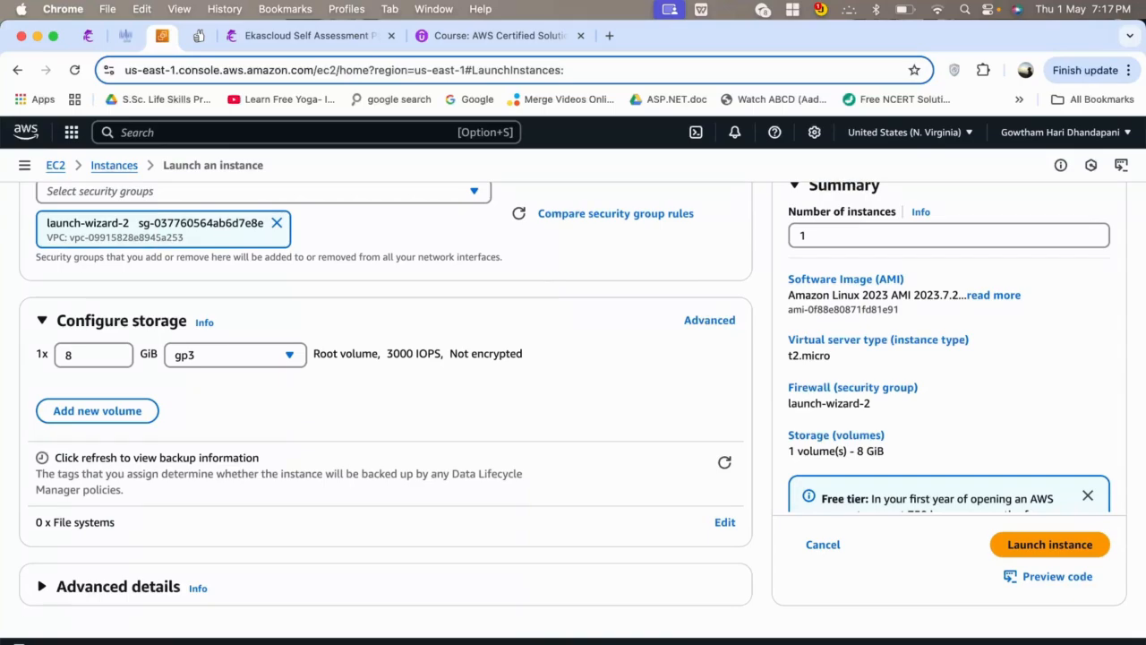
pyautogui.click(1050, 544)
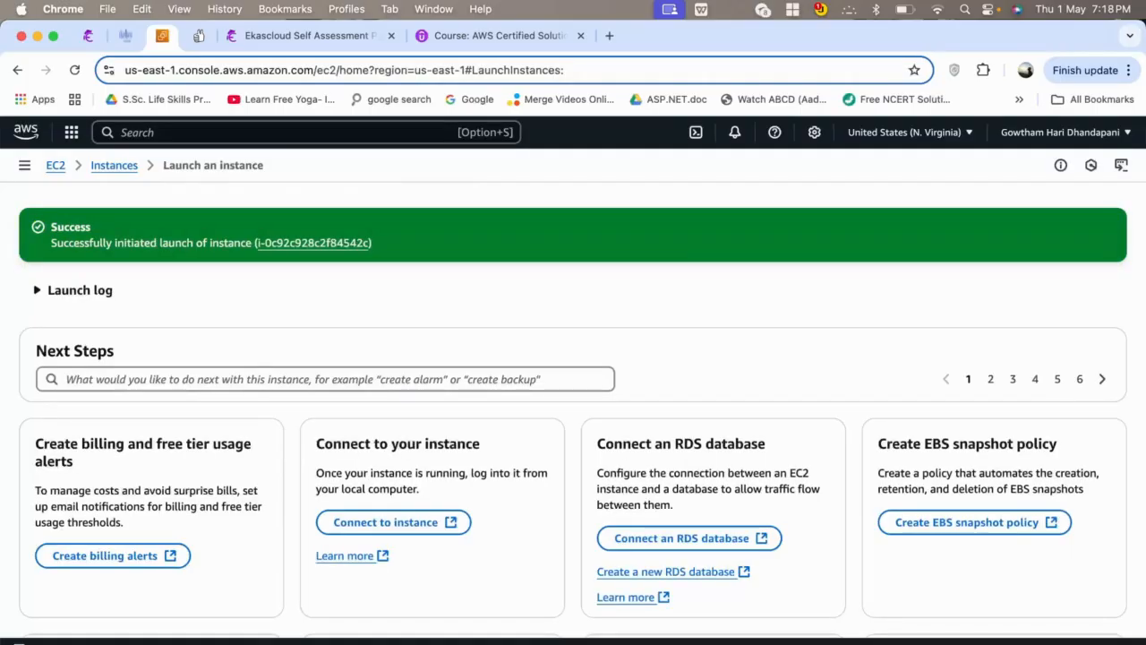
pyautogui.scroll(-4, 573, 403)
pyautogui.click(1063, 594)
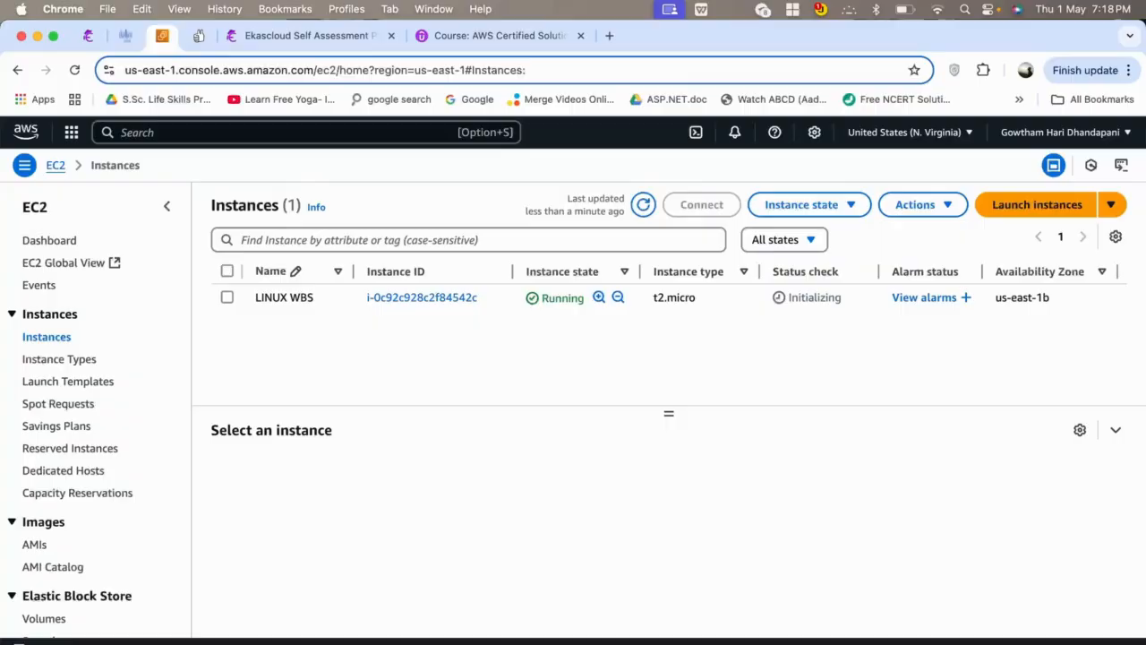
# Select the LINUX WBS instance and refresh the list to check its status
pyautogui.click(228, 297)
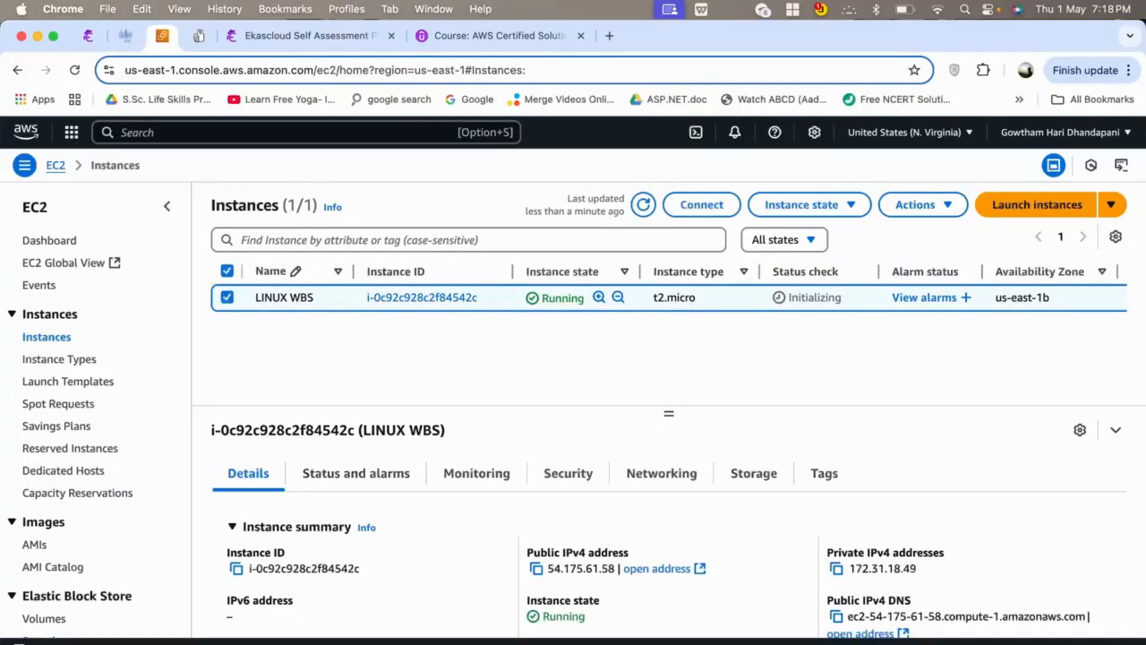
pyautogui.click(643, 204)
pyautogui.click(854, 642)
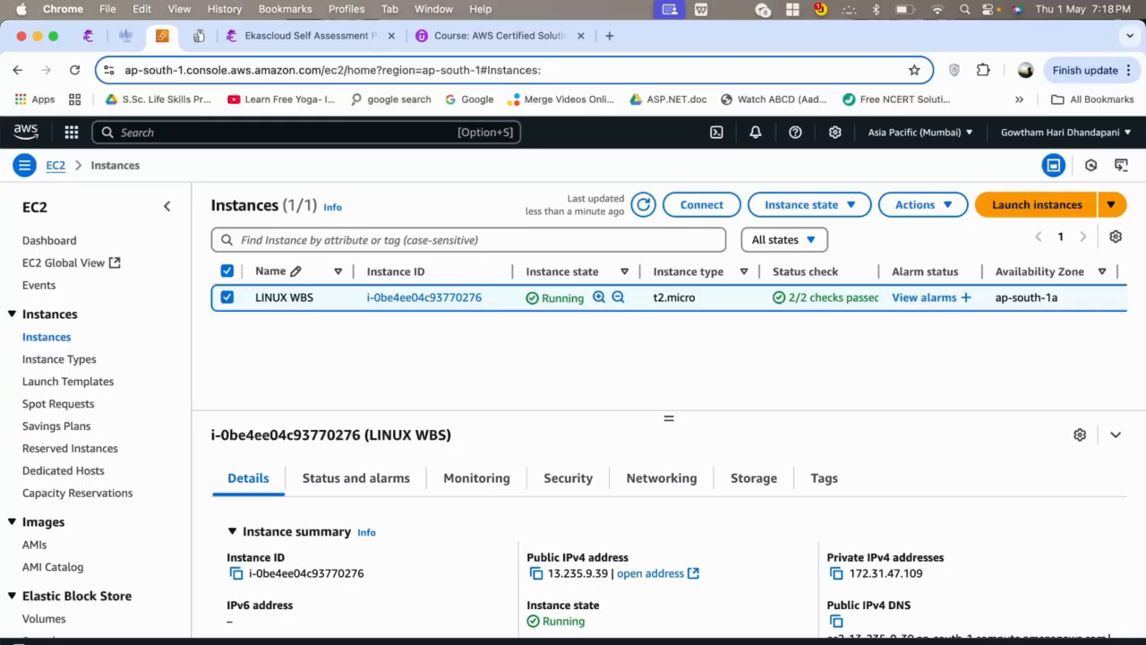
# Allocate an Elastic IP address from Amazon's IPv4 pool with network border group ap-south-1
pyautogui.scroll(-5, 99, 410)
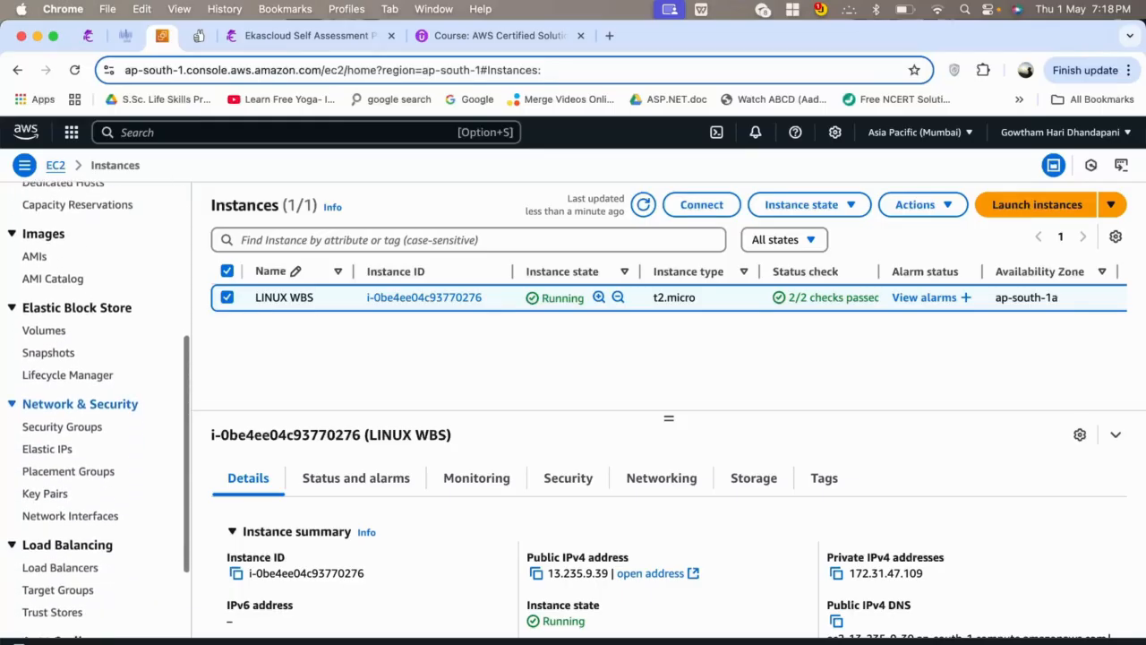
pyautogui.scroll(-2, 98, 409)
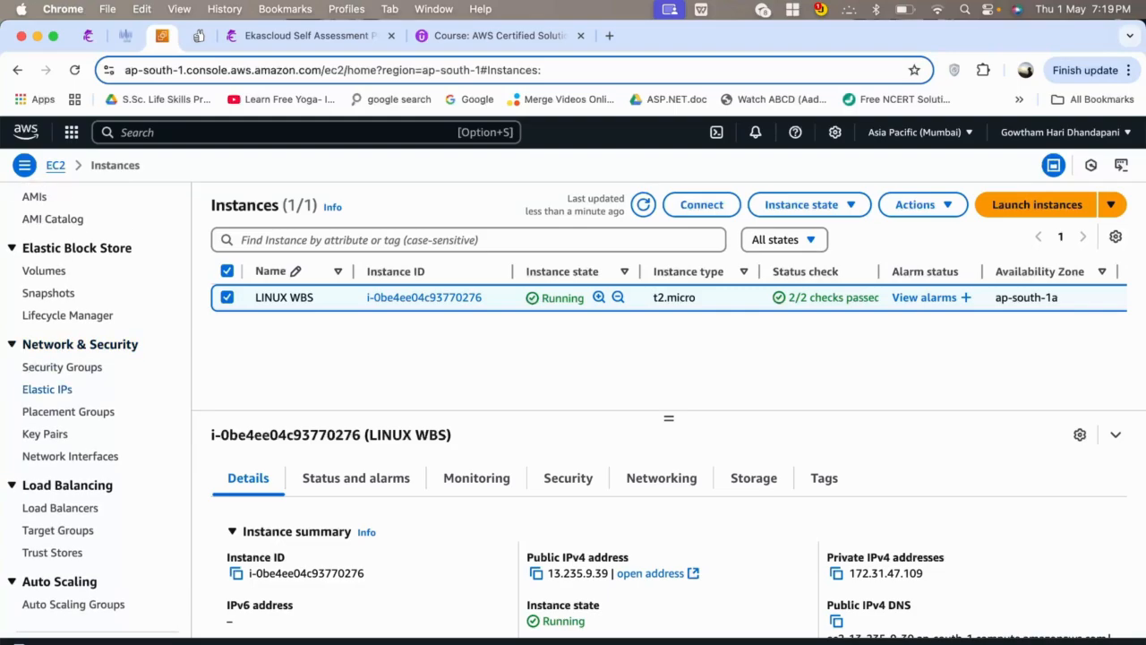
pyautogui.click(46, 389)
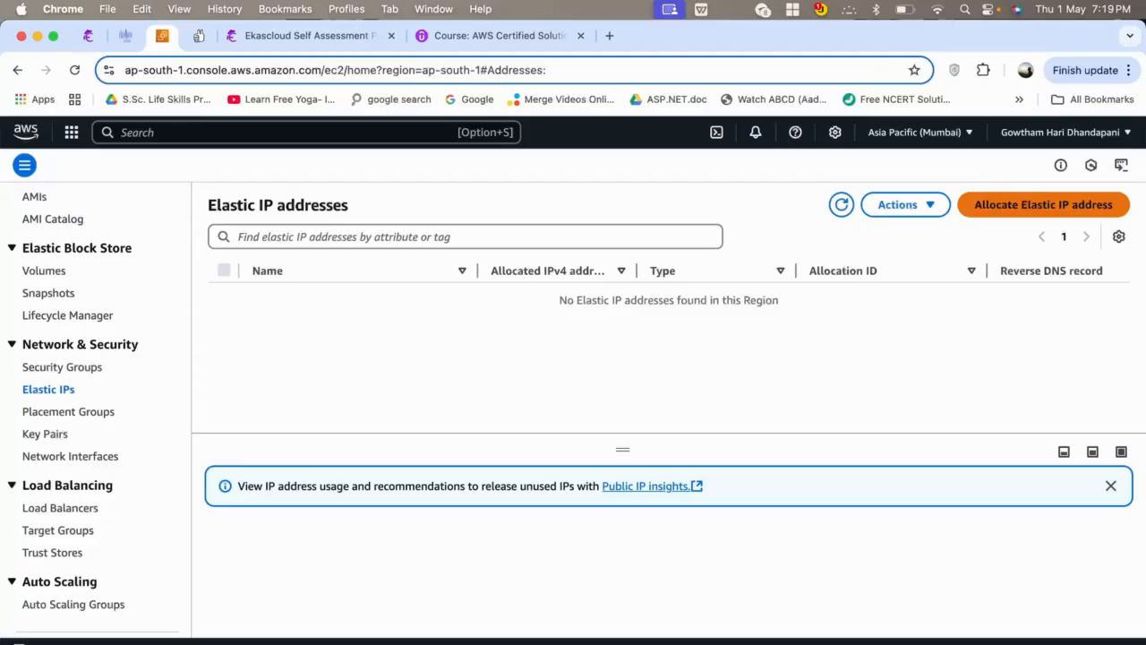
pyautogui.click(1043, 205)
pyautogui.scroll(-3, 598, 409)
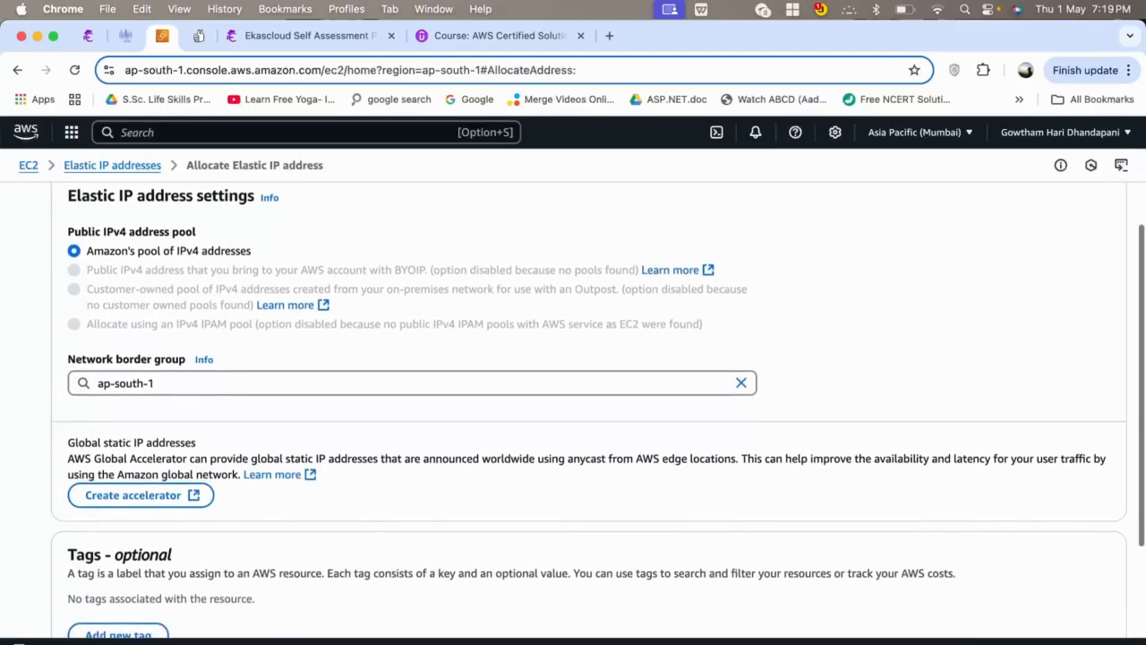
pyautogui.scroll(-2, 598, 409)
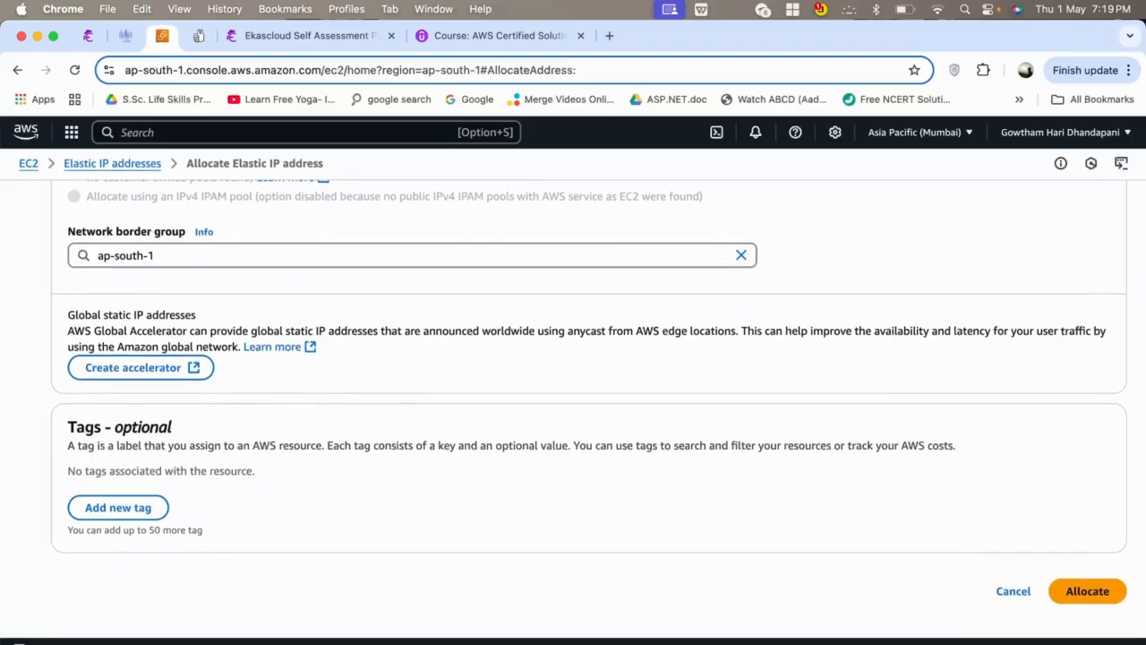
pyautogui.scroll(3, 573, 394)
pyautogui.scroll(-3, 573, 394)
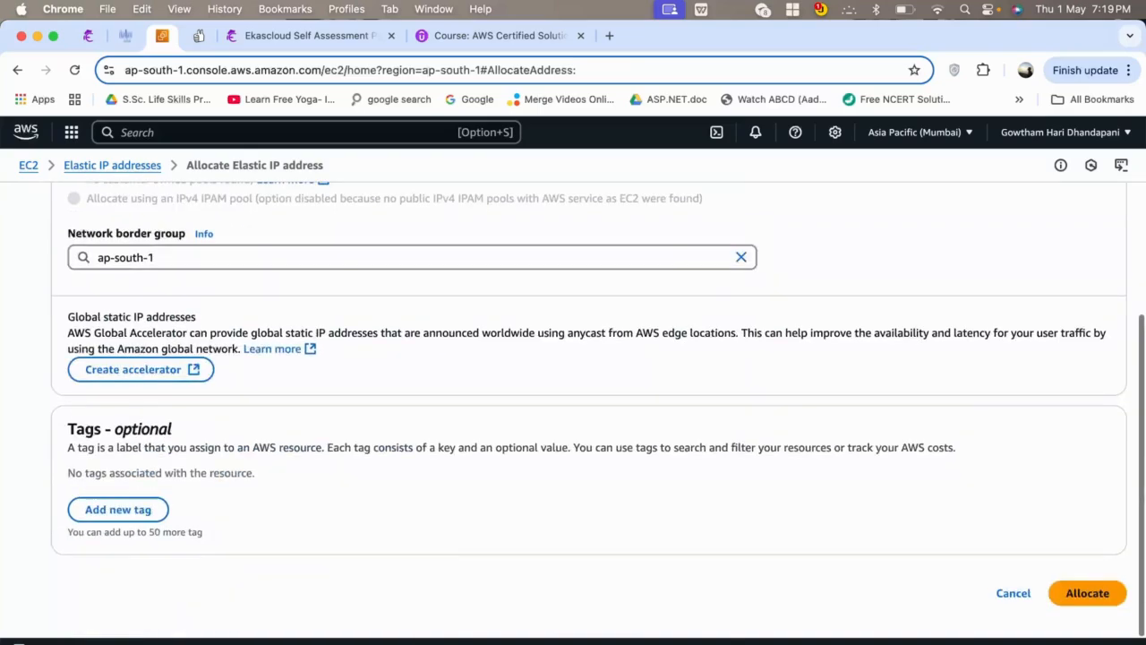
pyautogui.click(1087, 593)
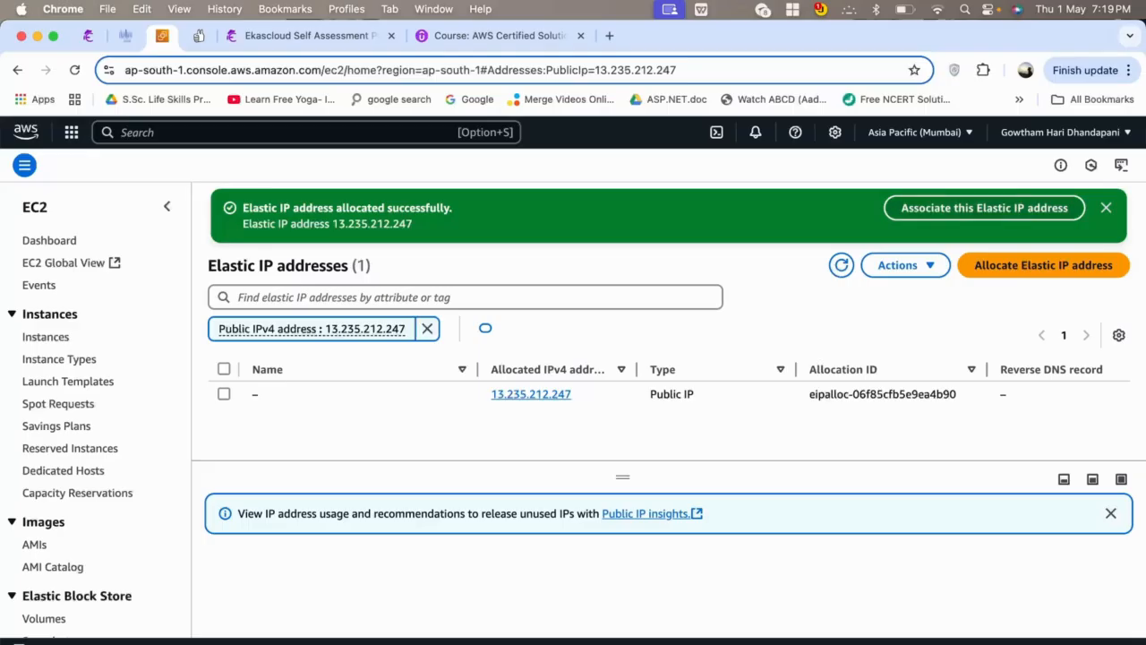
# Associate the Elastic IP address 13.235.212.247 with the LINUX WBS instance and its private IP address 172.31.47.109
pyautogui.click(984, 207)
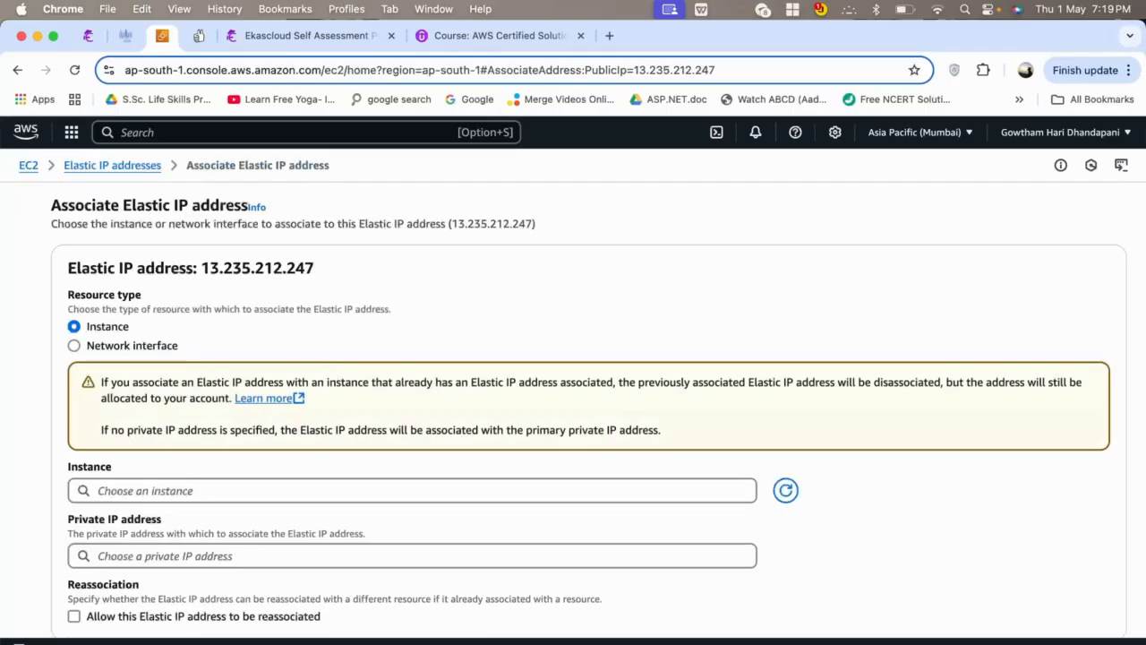
pyautogui.scroll(-2, 598, 411)
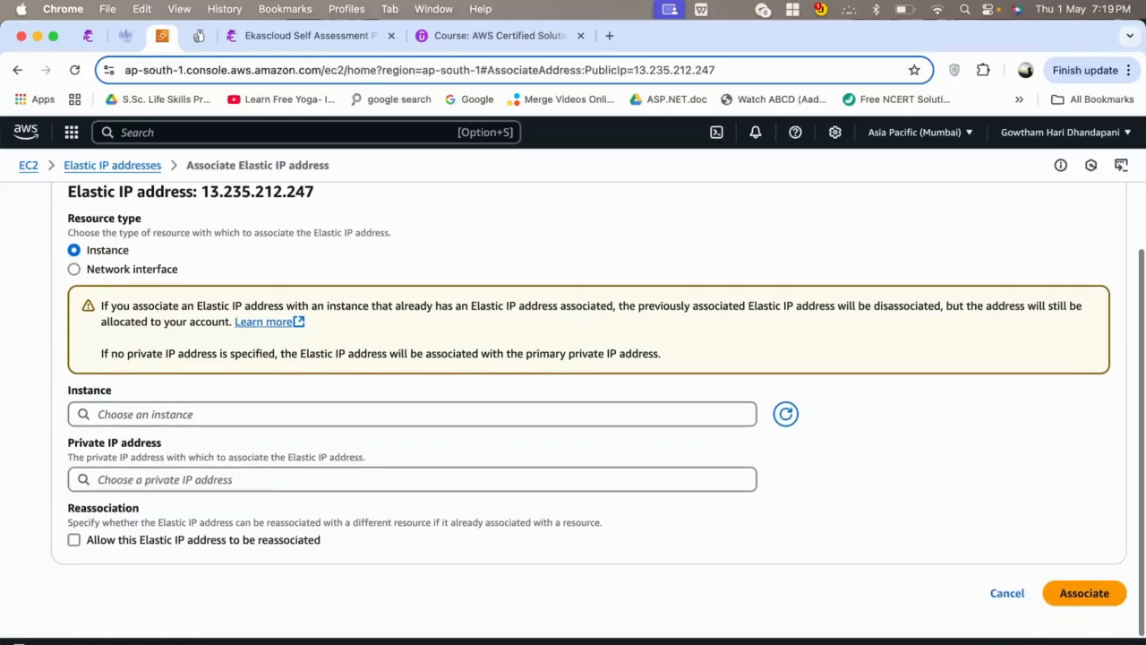
pyautogui.click(412, 415)
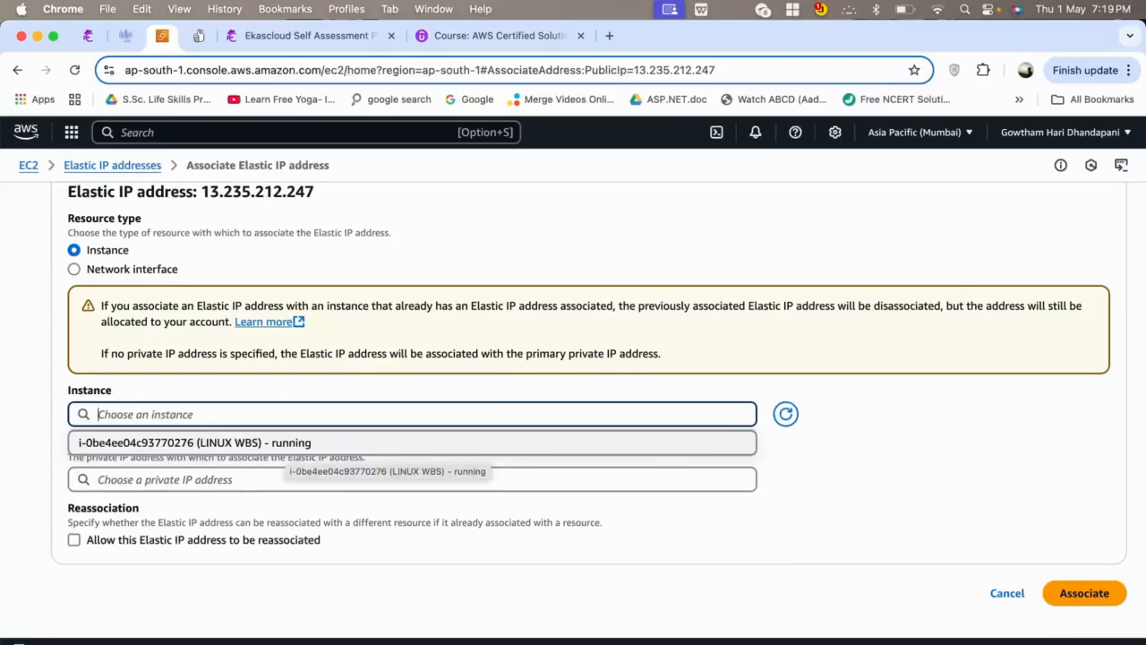
pyautogui.click(287, 442)
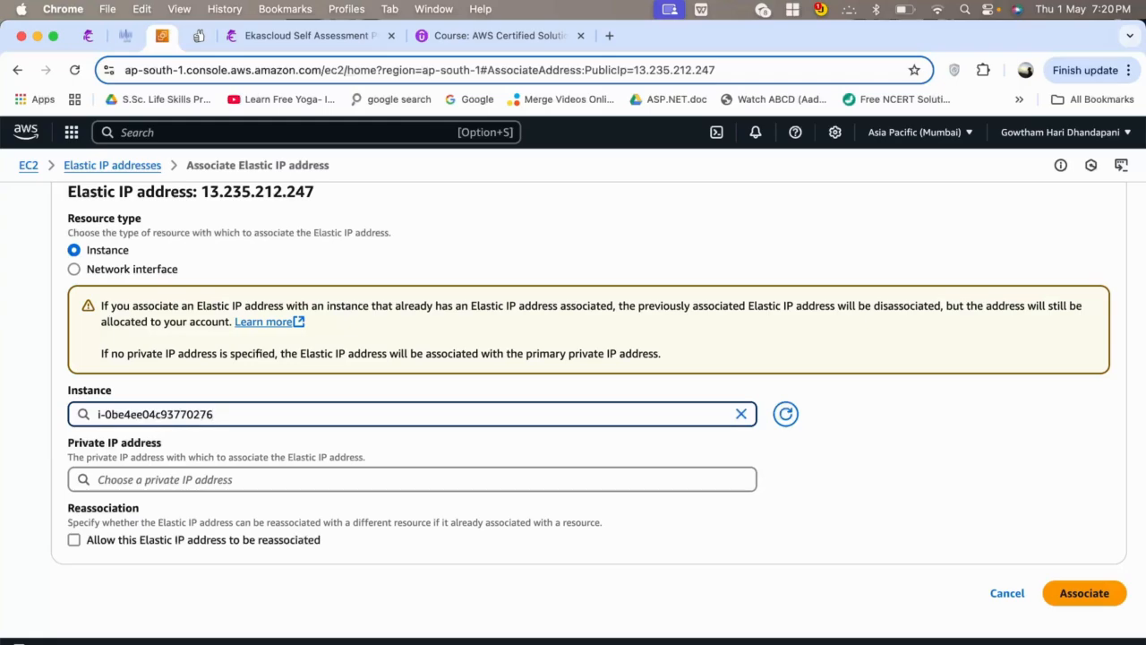
pyautogui.click(268, 480)
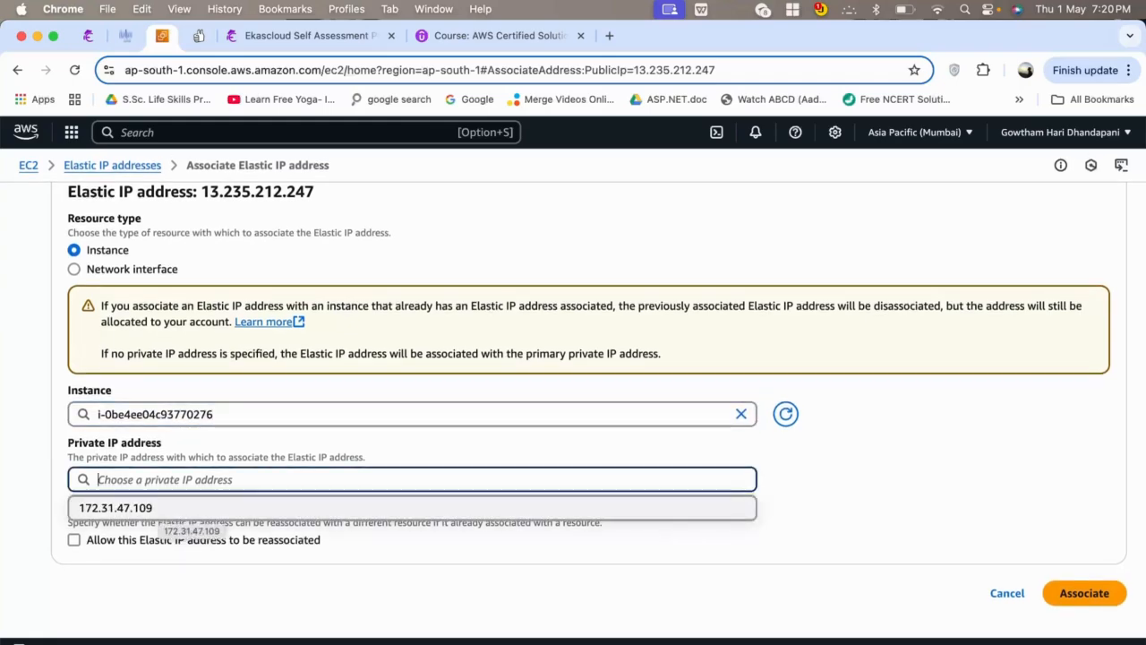
pyautogui.click(161, 508)
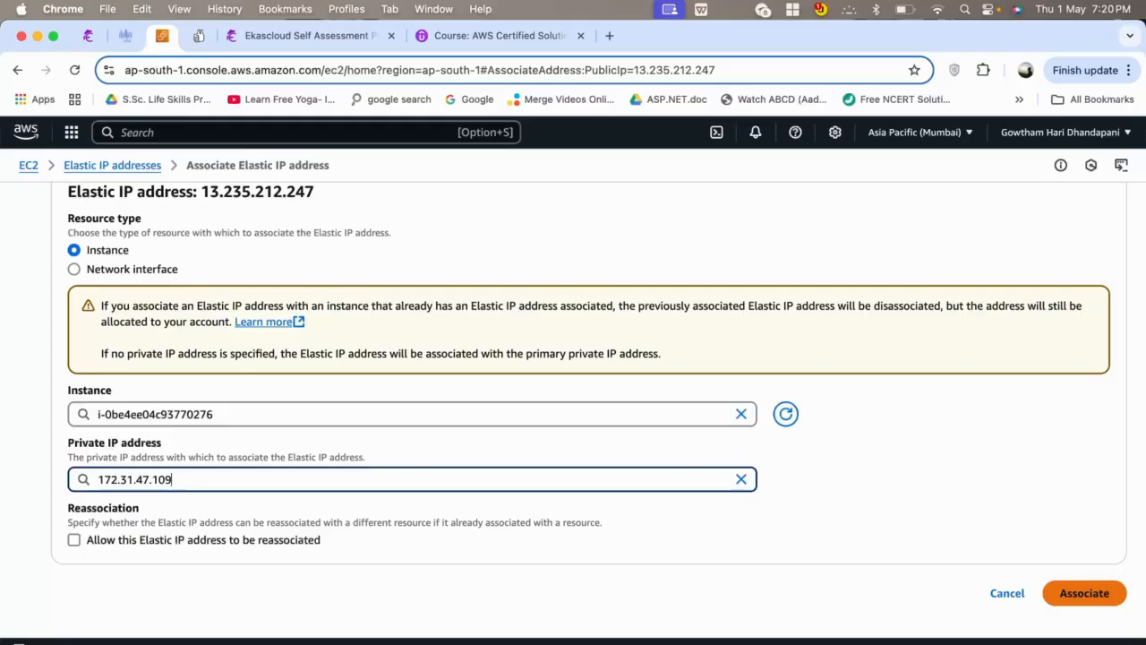
pyautogui.click(1085, 593)
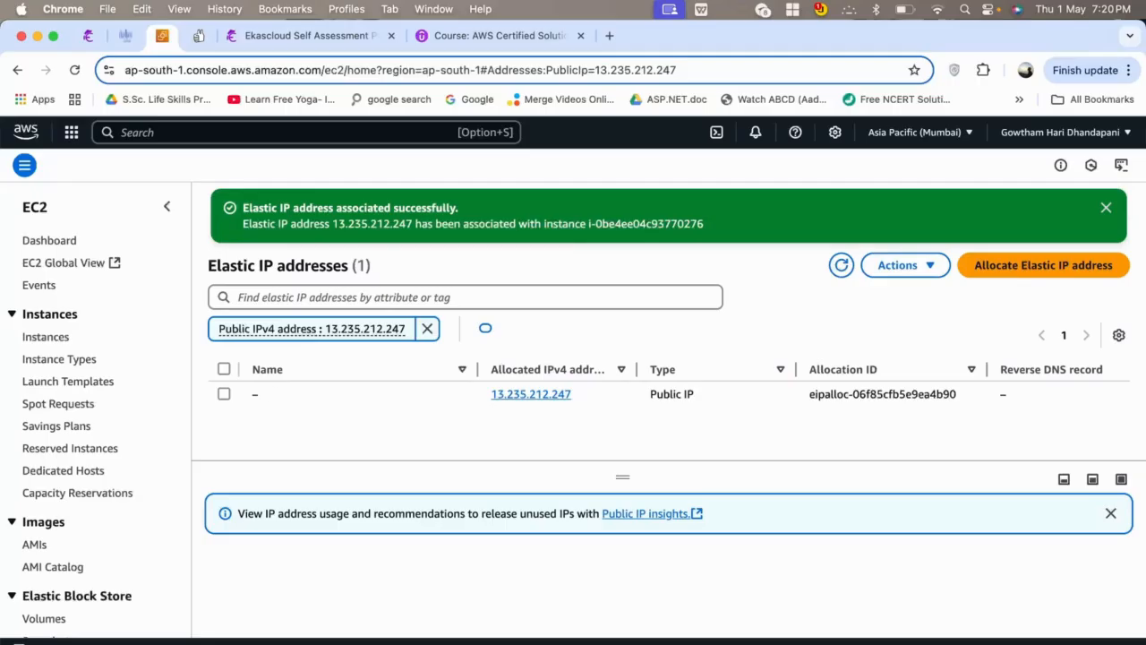
# Return to the instances list and examine the public IPv4 address of the LINUX WBS instance
pyautogui.click(46, 336)
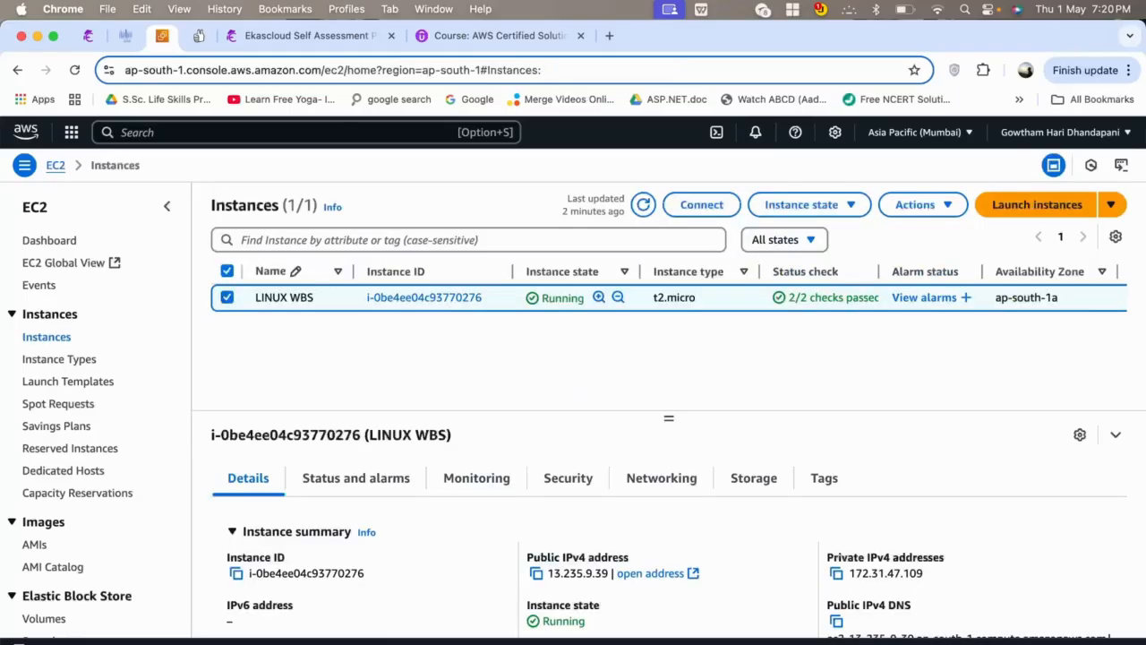
pyautogui.scroll(-3, 669, 305)
pyautogui.scroll(1, 669, 304)
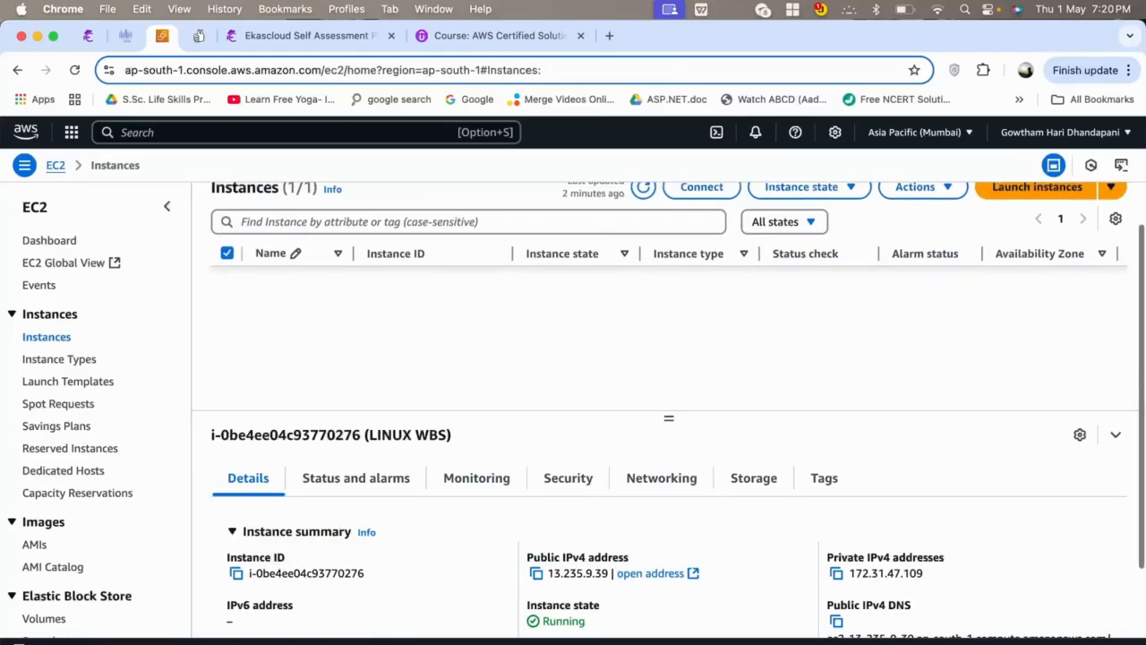
# Refresh the instances list and check the public IPv4 address in the LINUX WBS instance summary
pyautogui.scroll(-3, 669, 546)
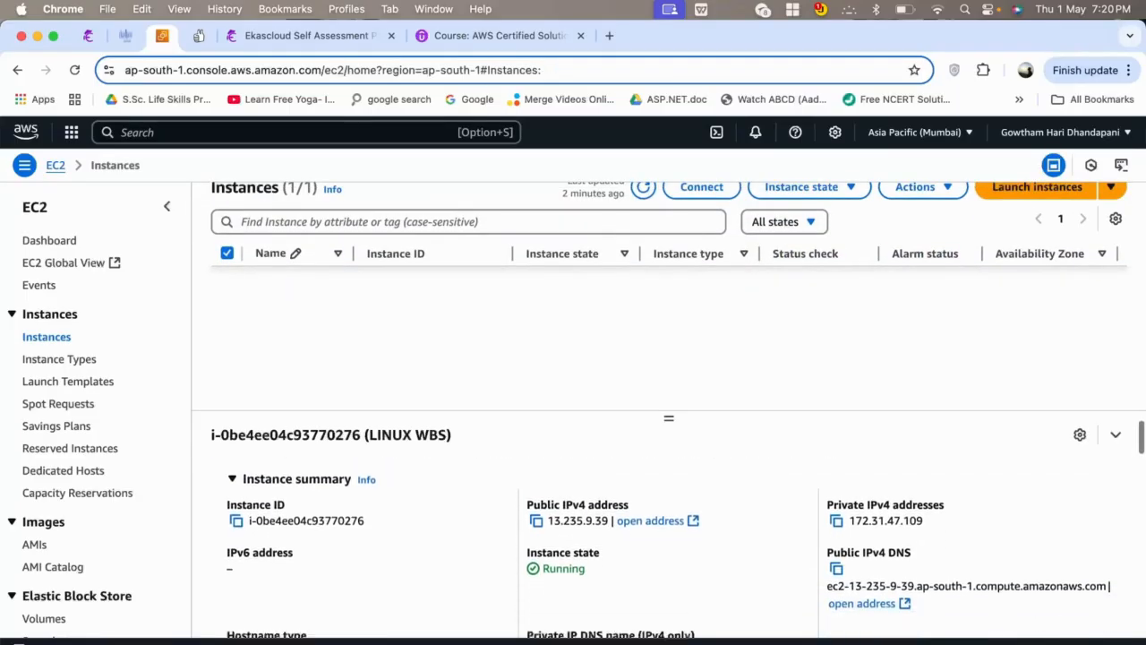
pyautogui.scroll(1, 669, 546)
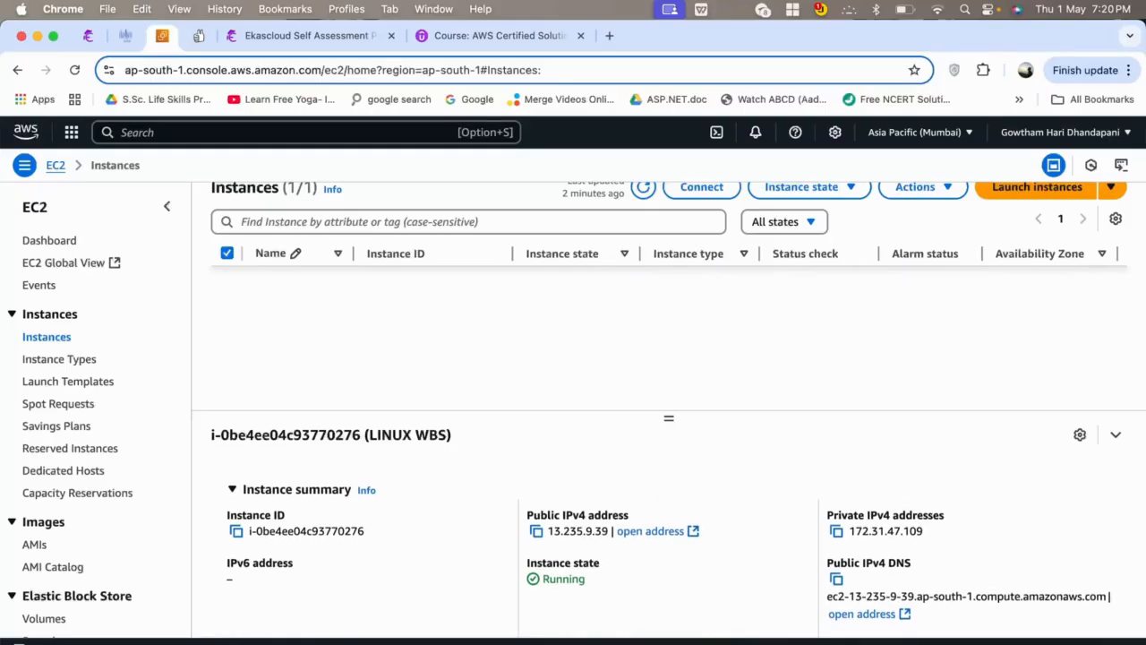
pyautogui.scroll(1, 669, 269)
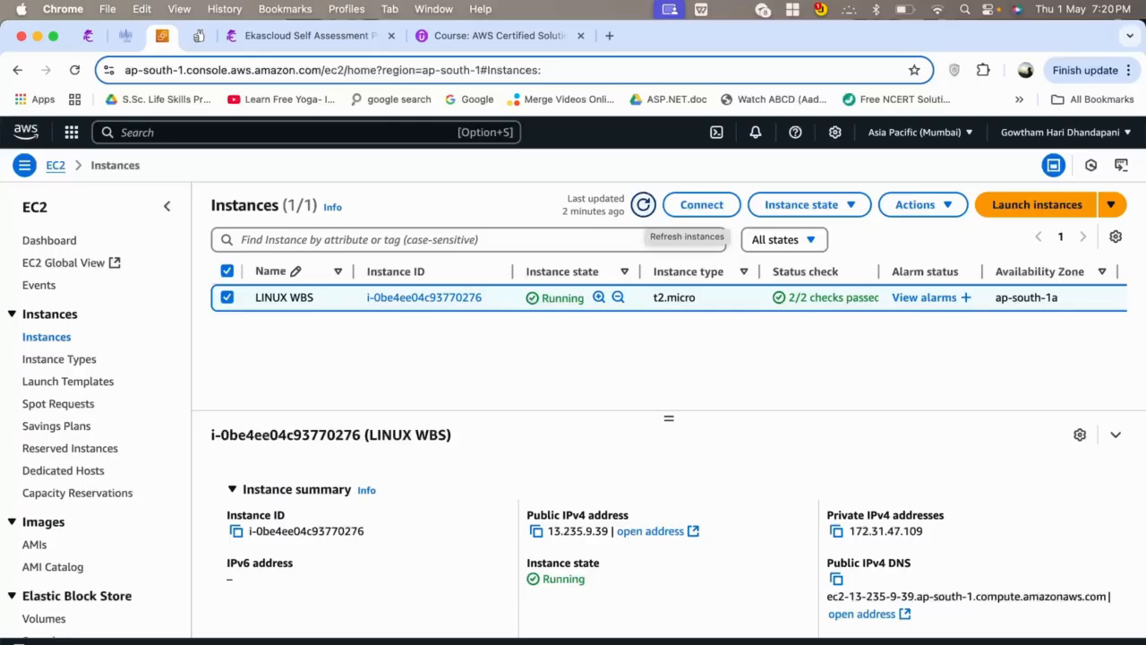
pyautogui.click(643, 204)
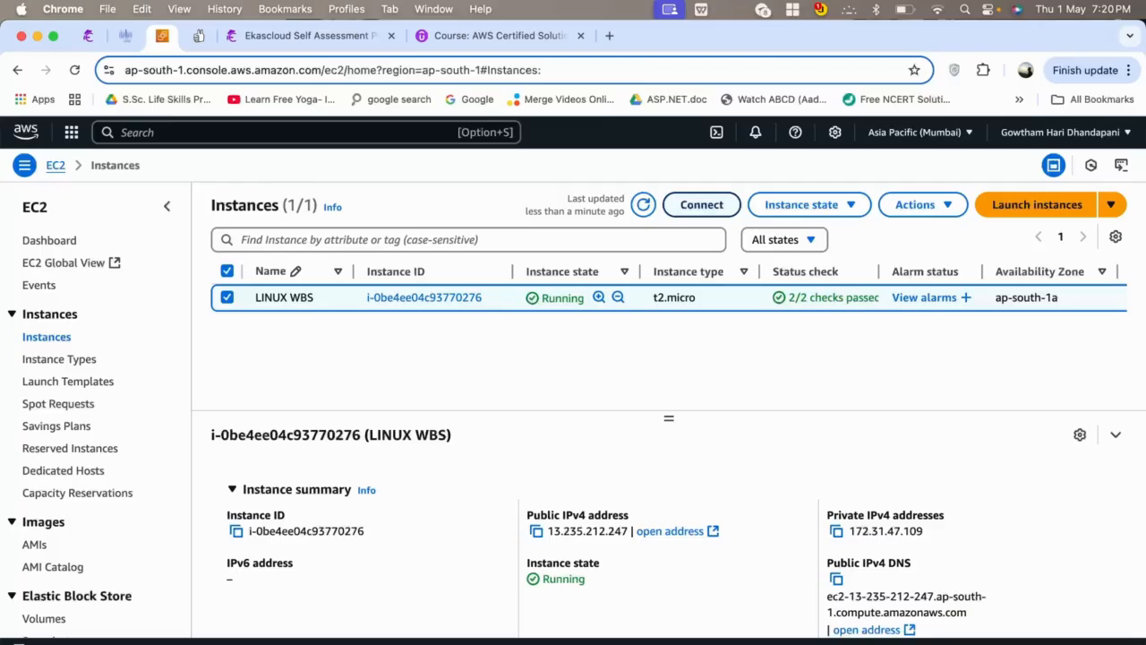
# Connect to the LINUX WBS instance using EC2 Instance Connect with its public IPv4 address and the username ec2-user
pyautogui.click(701, 205)
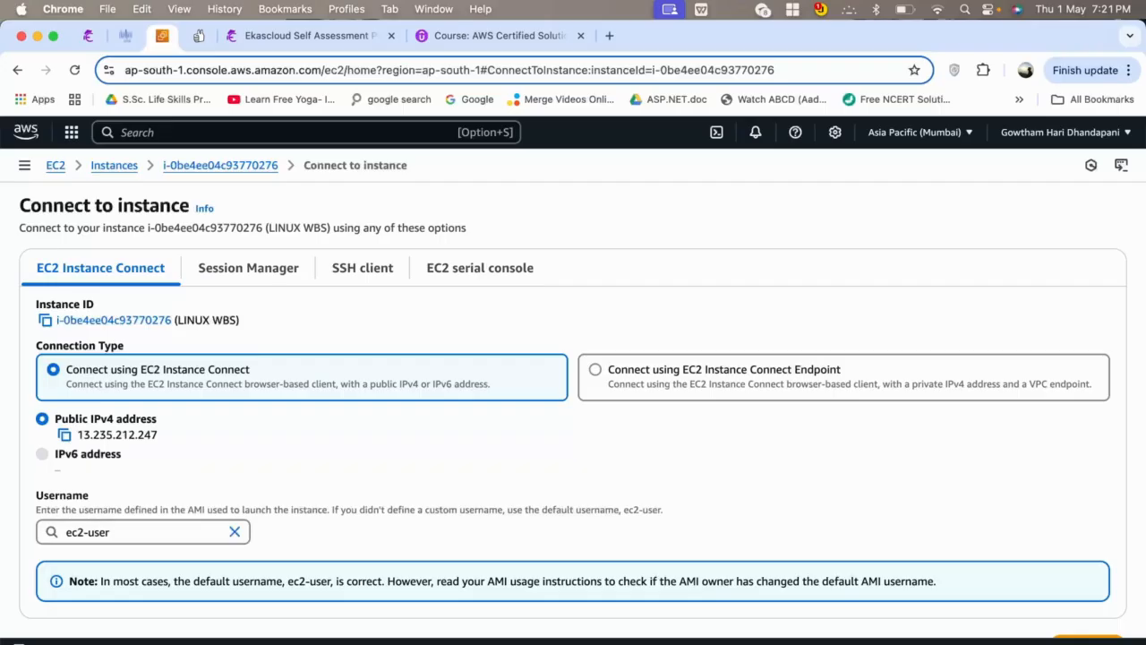
pyautogui.scroll(-2, 573, 412)
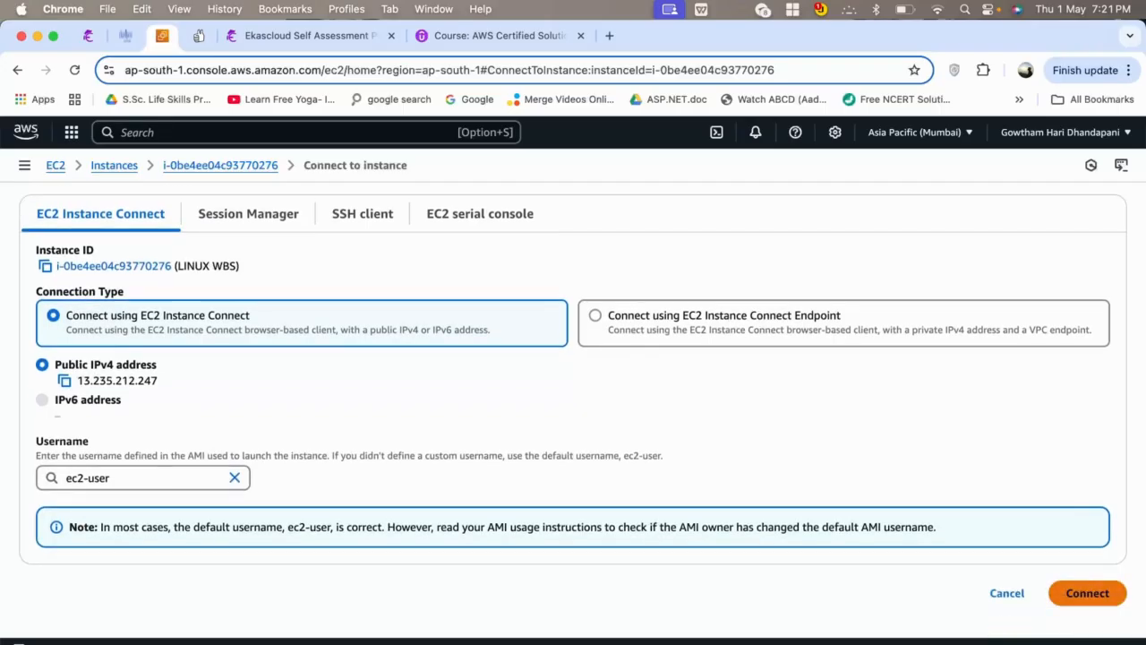
pyautogui.click(1087, 593)
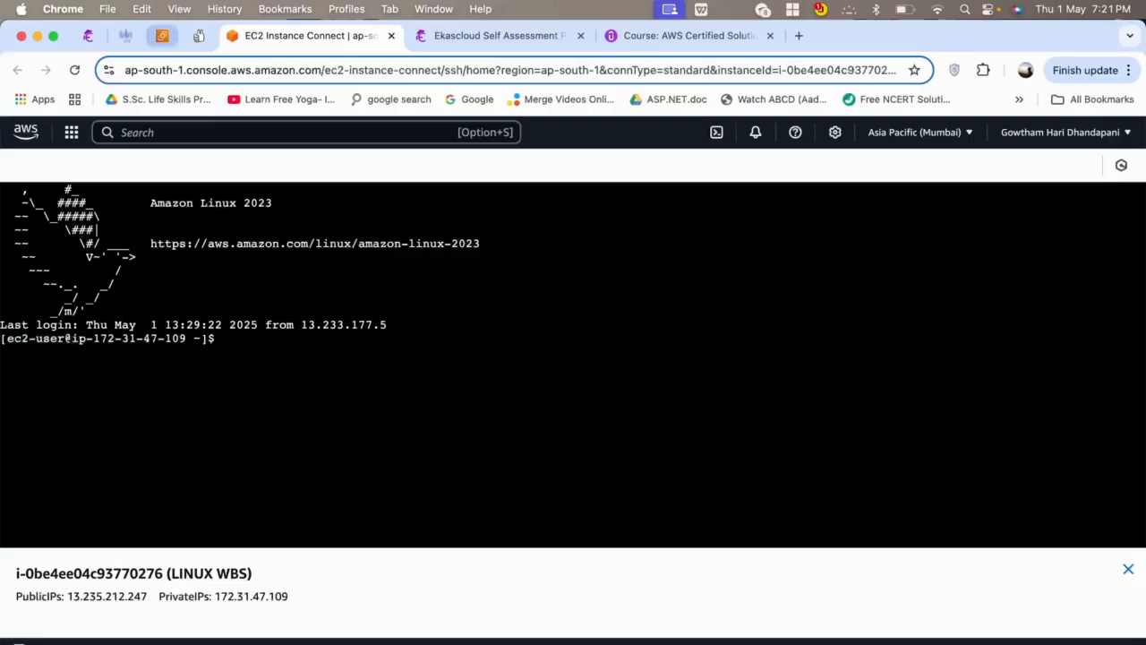
# Return to the EC2 console and disassociate the Elastic IP address 13.235.212.247 from the LINUX WBS instance
pyautogui.click(162, 35)
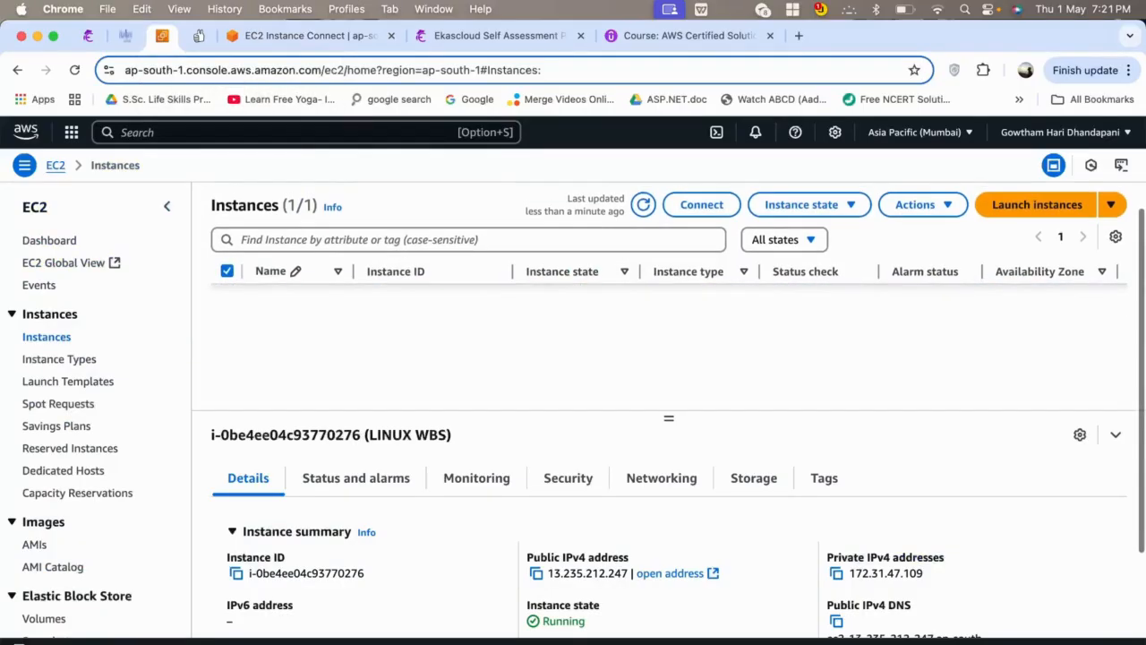
pyautogui.scroll(-10, 98, 412)
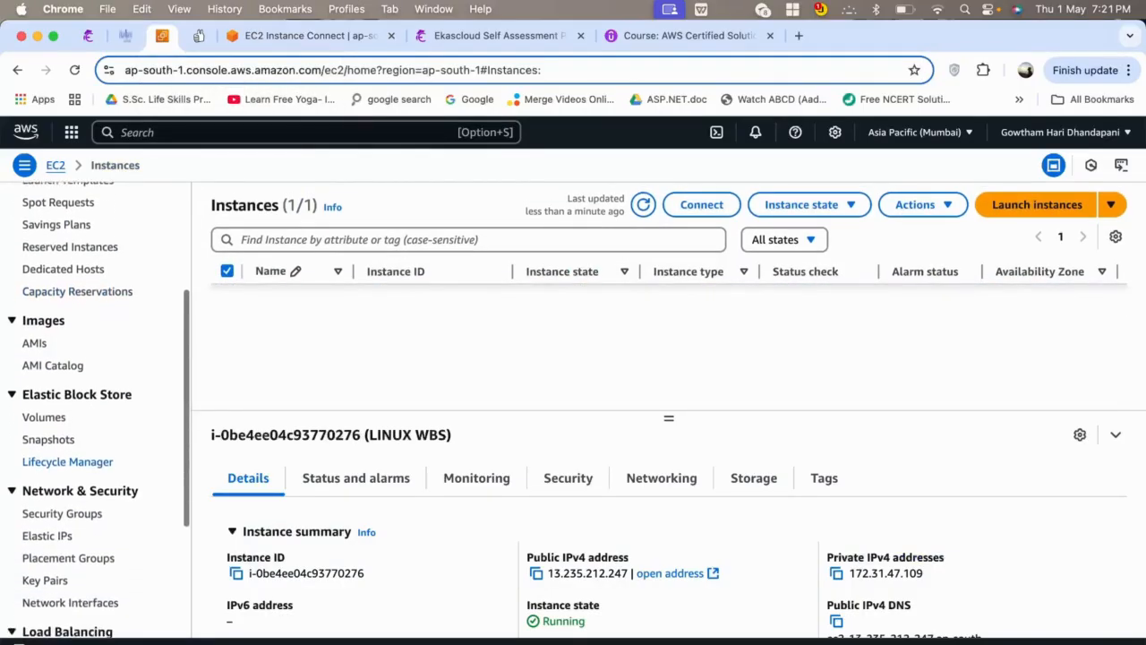
pyautogui.scroll(-1, 99, 412)
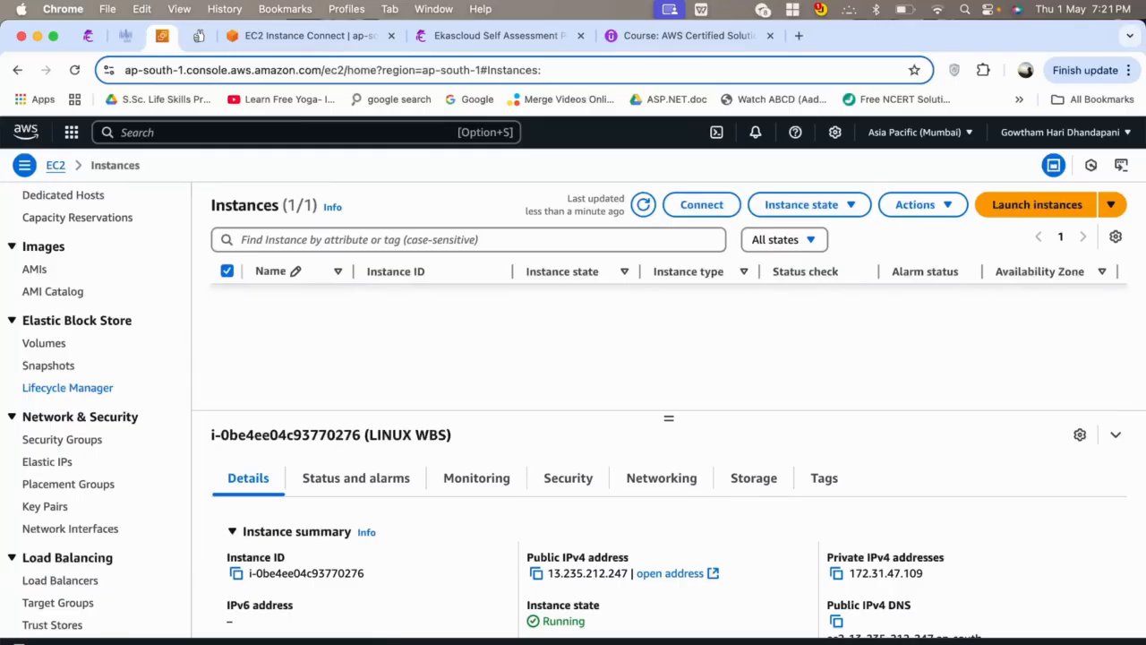
pyautogui.scroll(1, 68, 489)
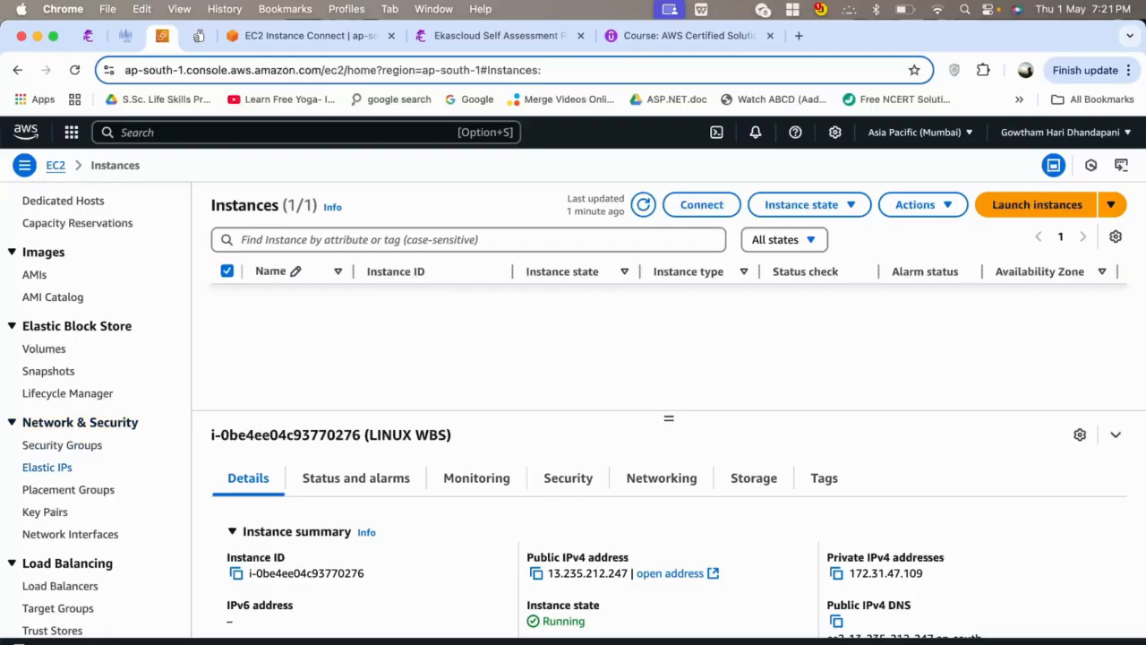
pyautogui.click(46, 466)
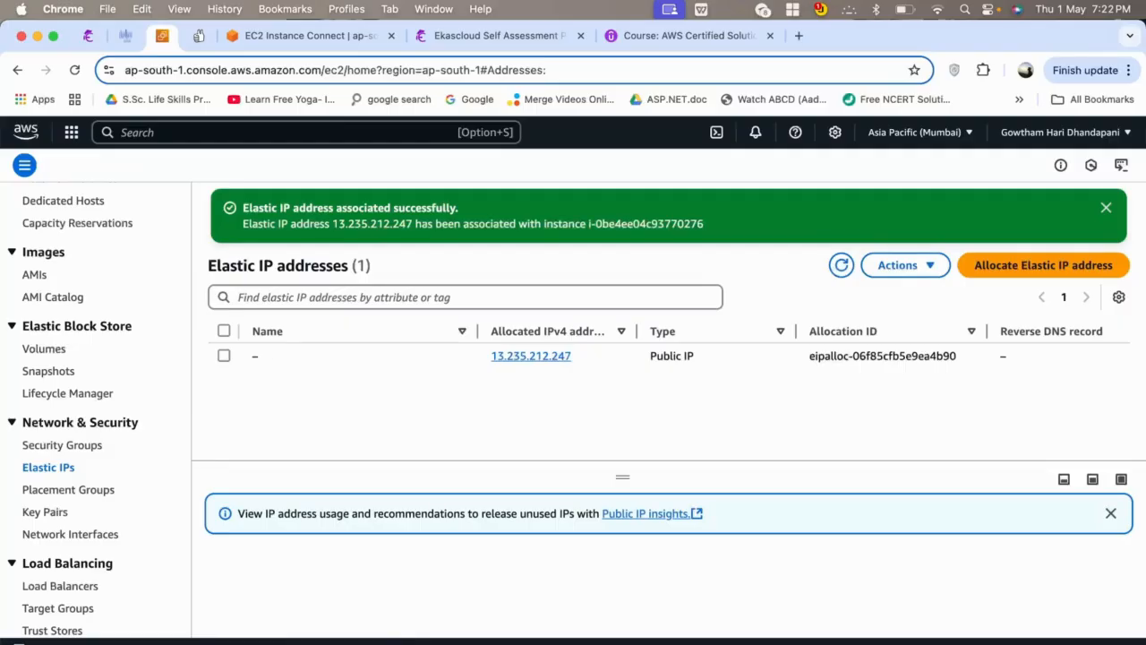
pyautogui.click(224, 356)
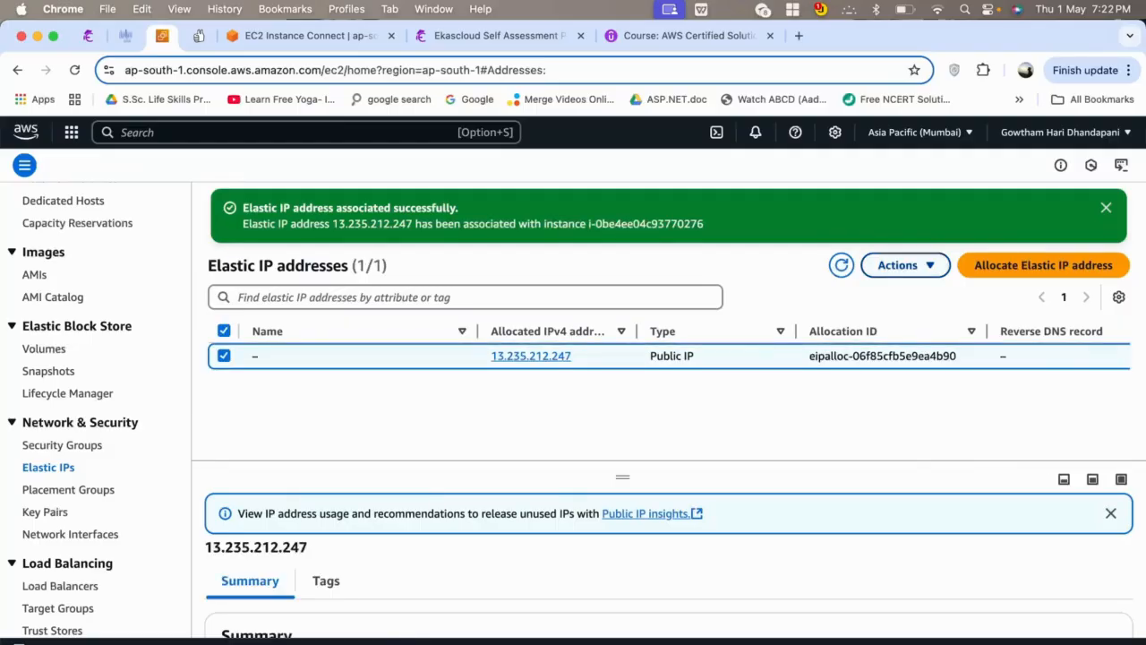
pyautogui.click(904, 265)
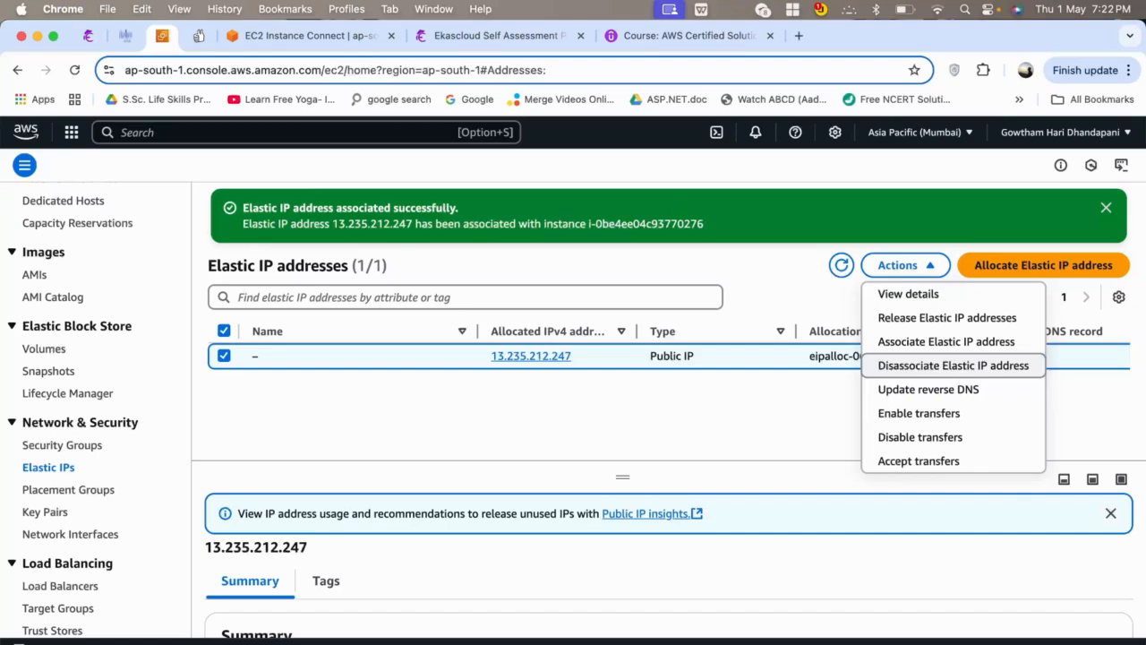
pyautogui.click(953, 365)
pyautogui.click(833, 522)
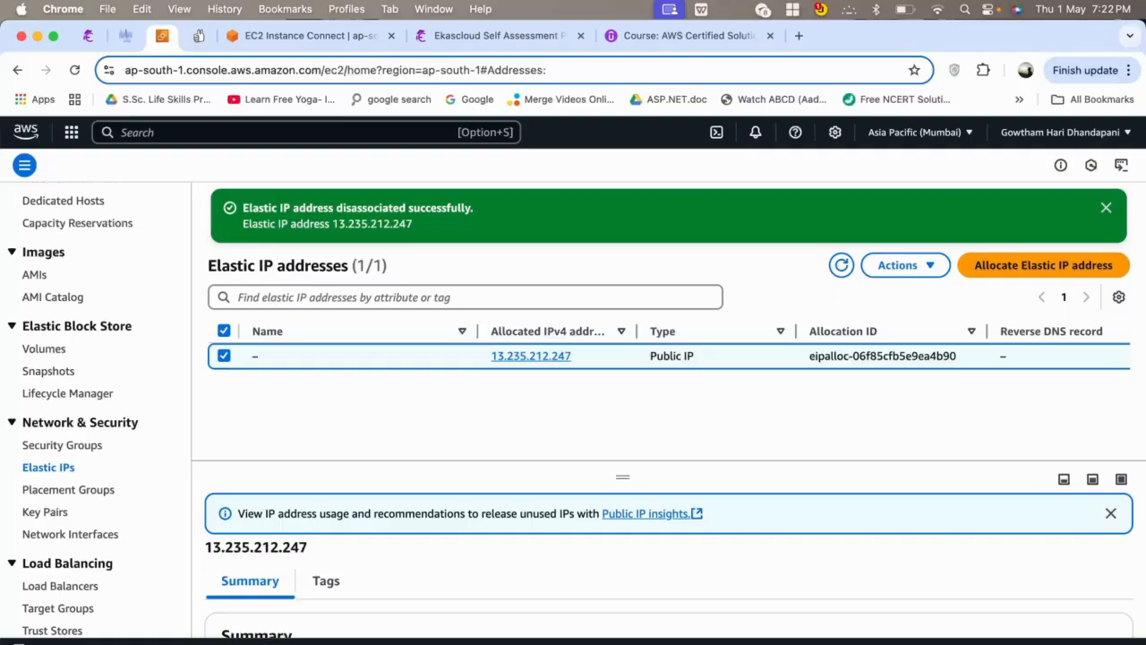
# Release the Elastic IP address 13.235.212.247 from the account
pyautogui.click(904, 265)
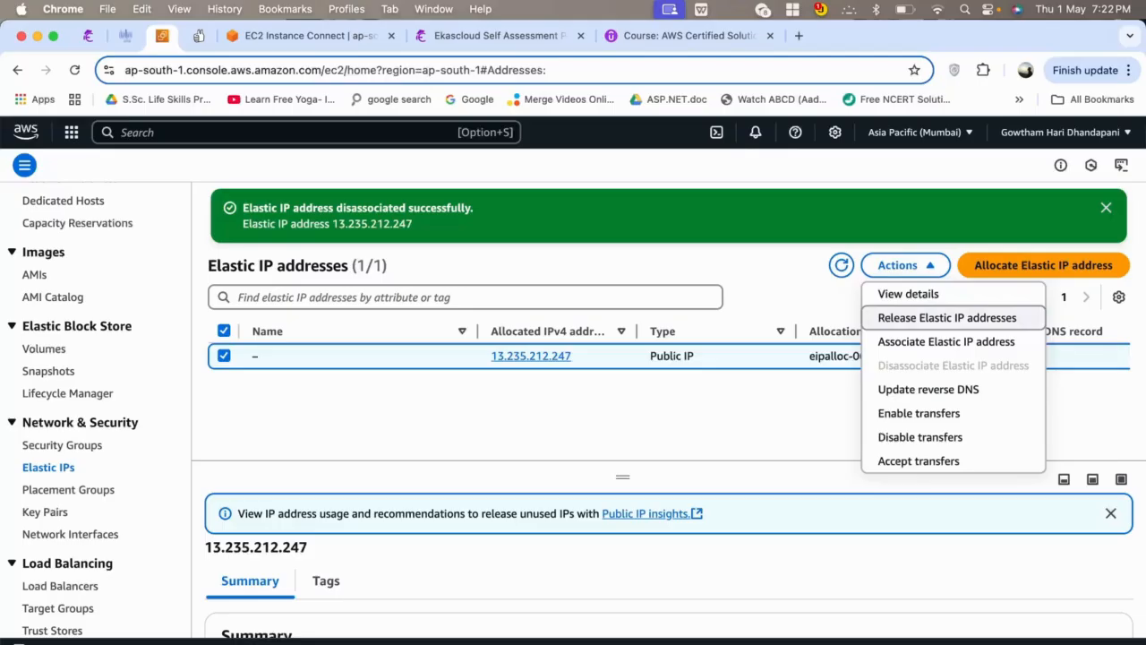
pyautogui.click(946, 316)
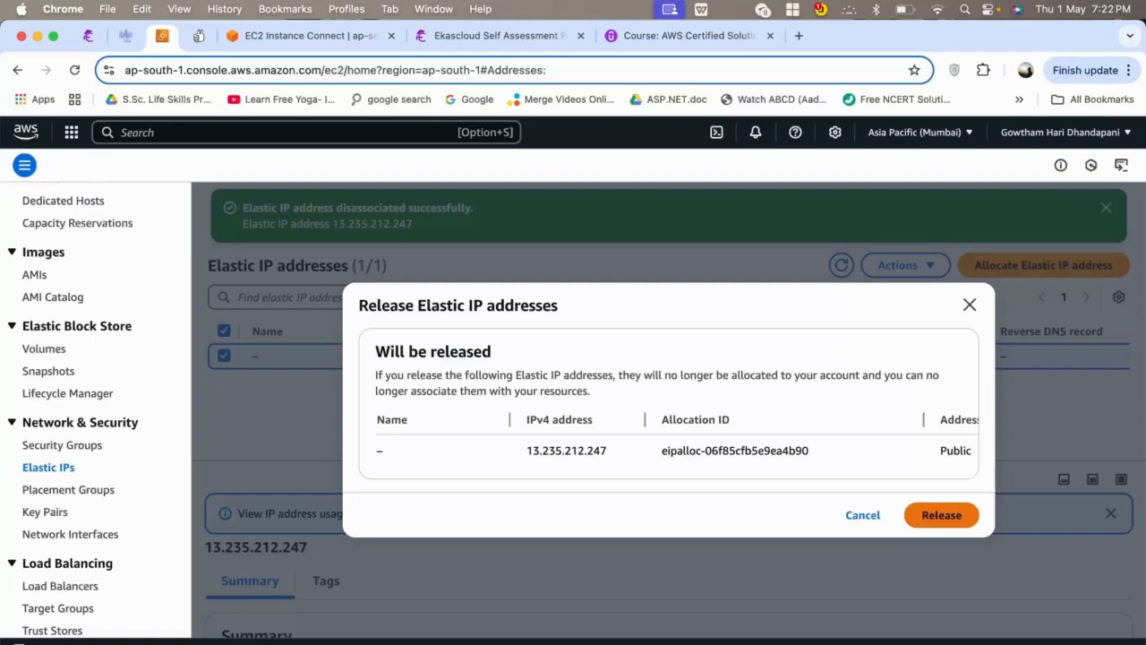
pyautogui.click(941, 515)
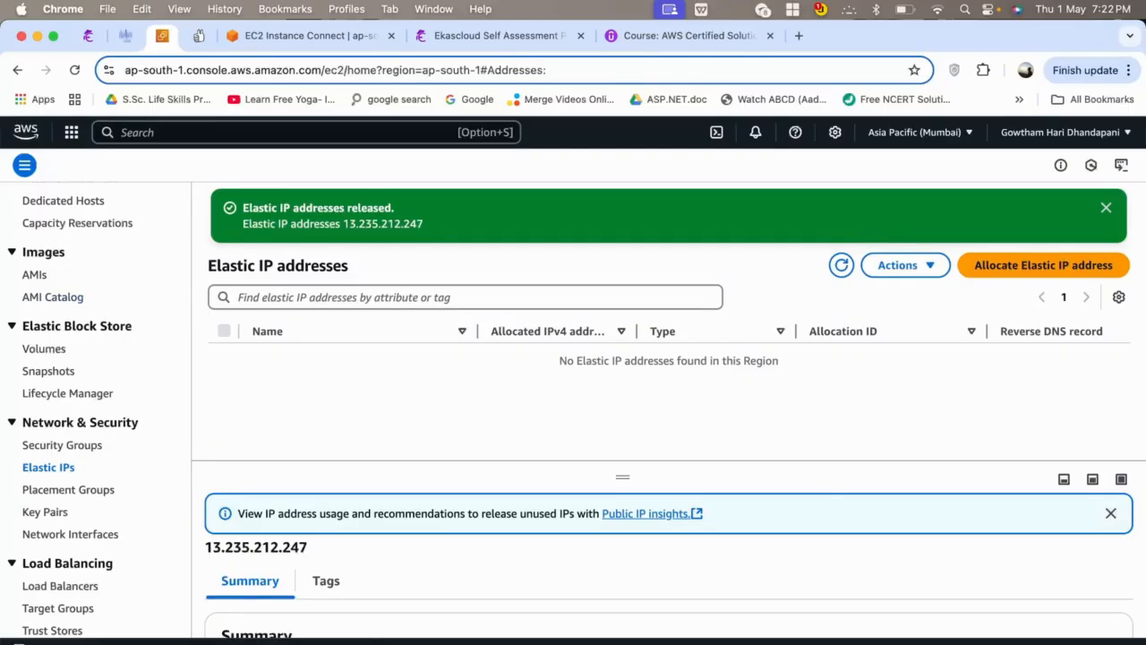
pyautogui.scroll(5, 95, 412)
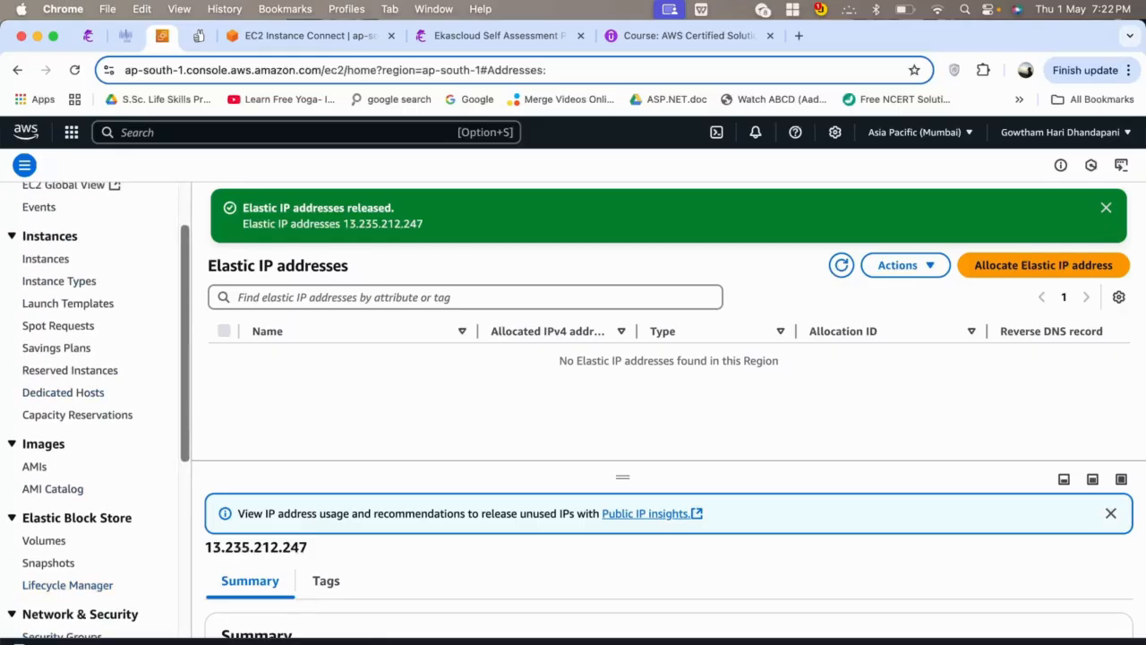